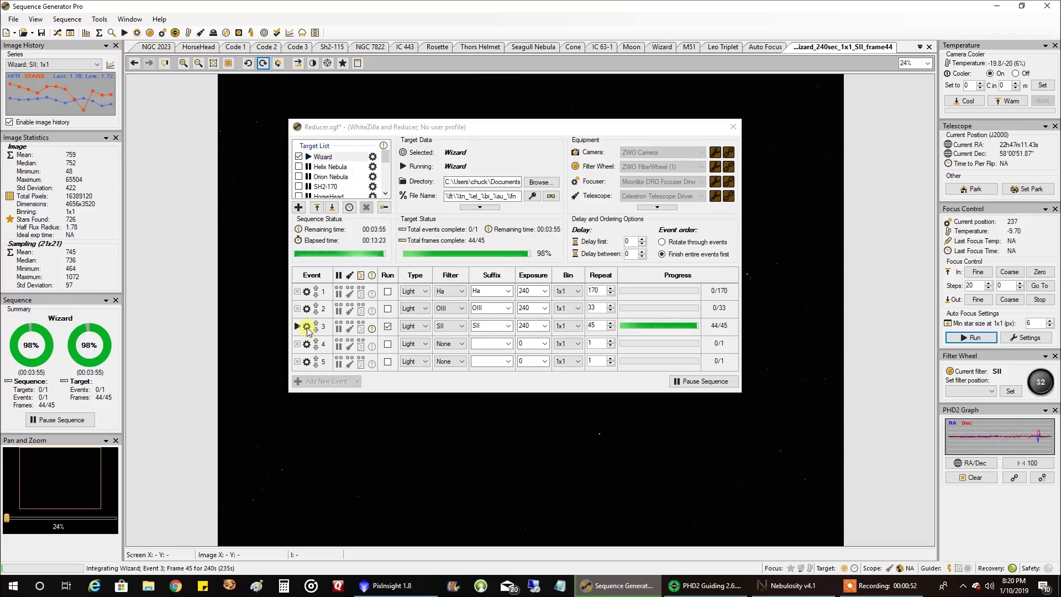
- Review the SII event's pre- and post-event settings and close the options, keeping them
{"action": "left_click", "coordinate": [306, 327]}
{"action": "left_click", "coordinate": [324, 410]}
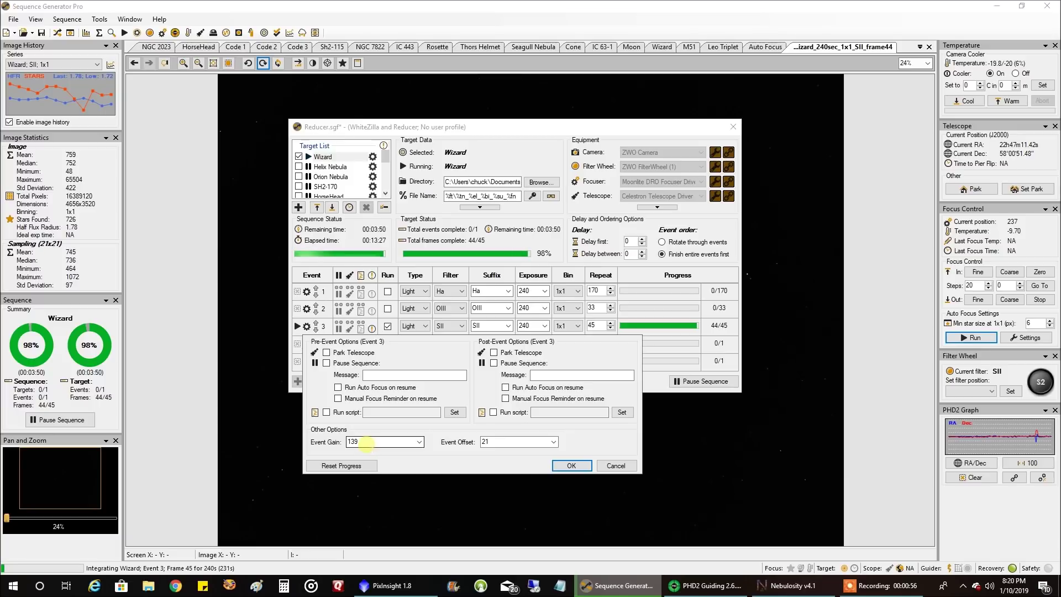
{"action": "left_click", "coordinate": [572, 466]}
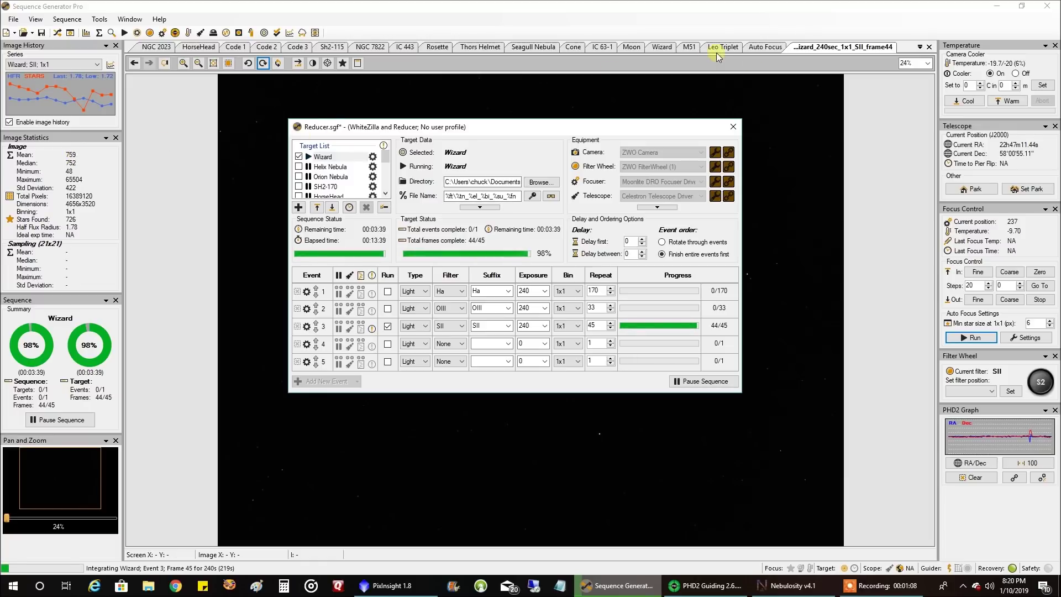
- Clear PHD2's guiding history graph and RMS stats, then return to Sequence Generator Pro
{"action": "left_click", "coordinate": [733, 126]}
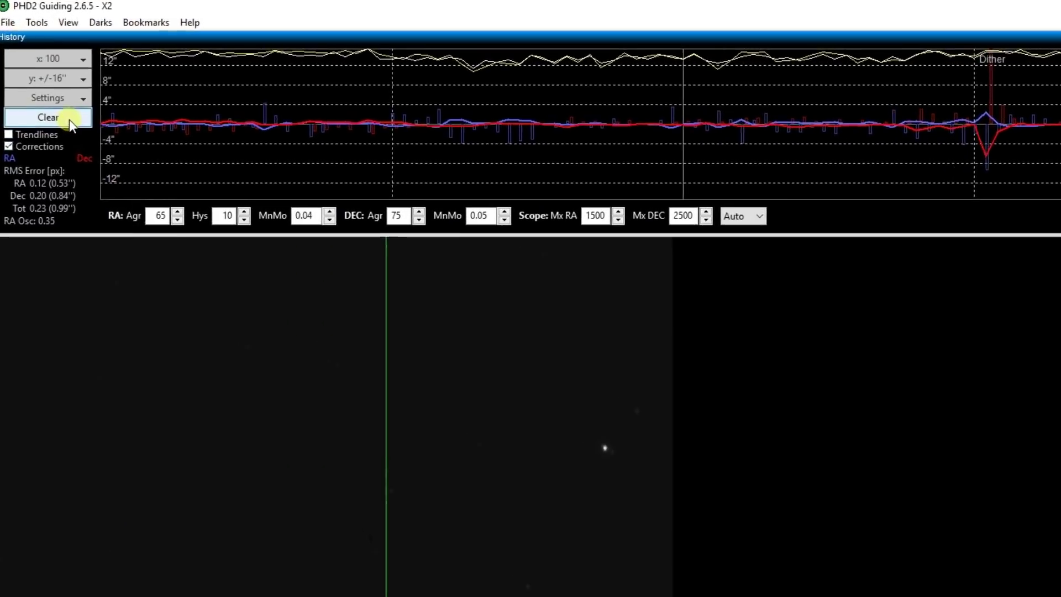
{"action": "left_click", "coordinate": [68, 118]}
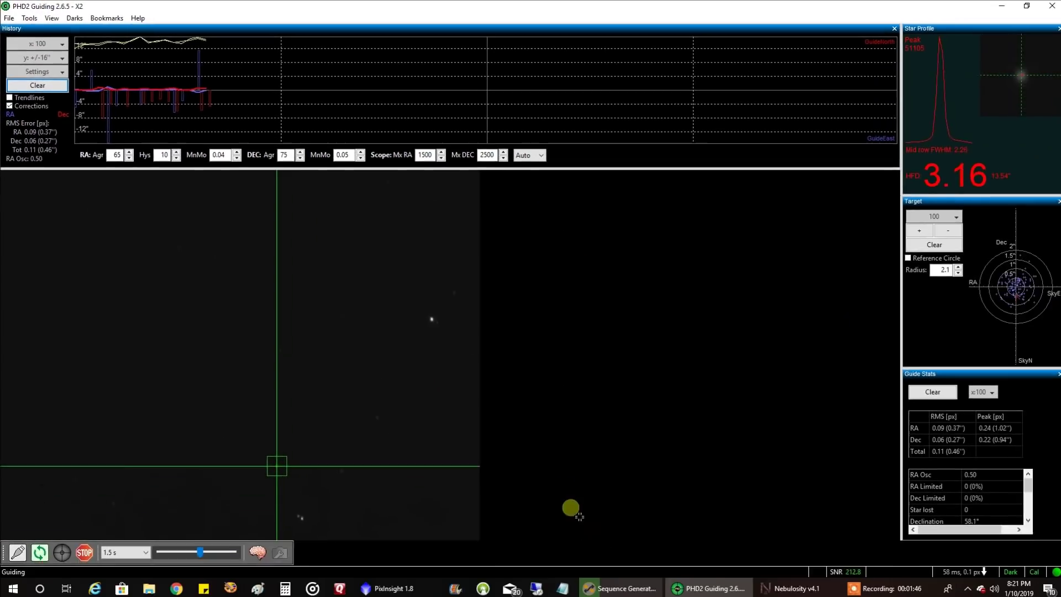
{"action": "left_click", "coordinate": [615, 588]}
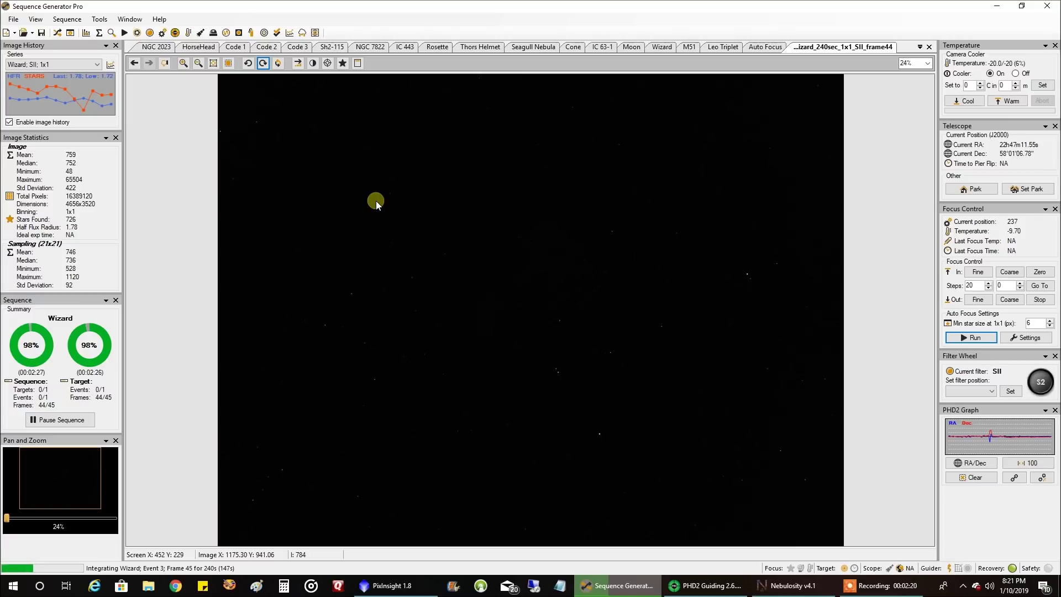
- Check the per-frame HFR and star-count history table, then apply Auto Stretch - Medium to the frame
{"action": "right_click", "coordinate": [73, 46]}
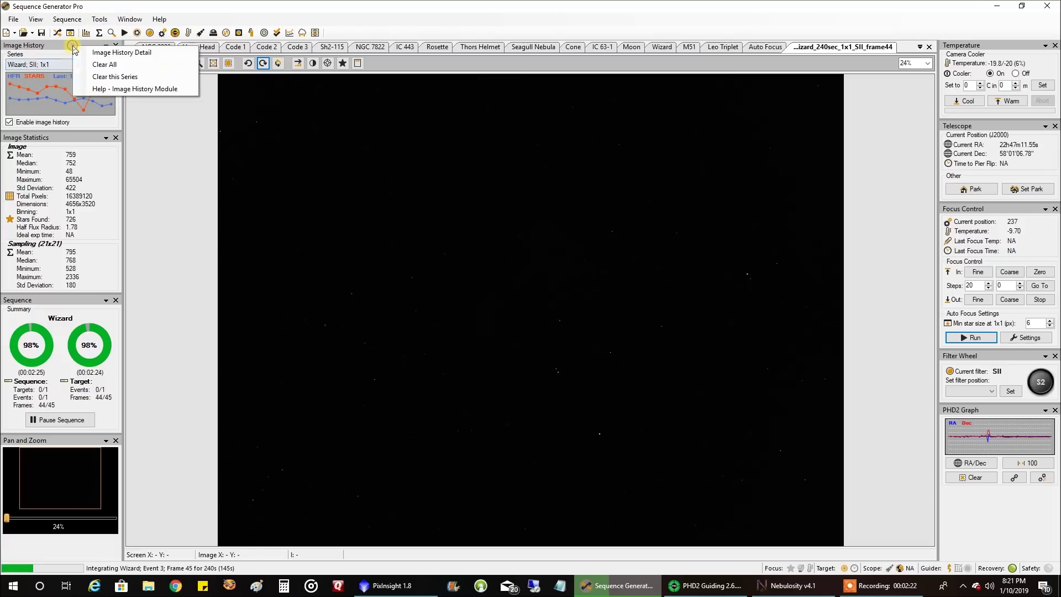
{"action": "left_click", "coordinate": [103, 52]}
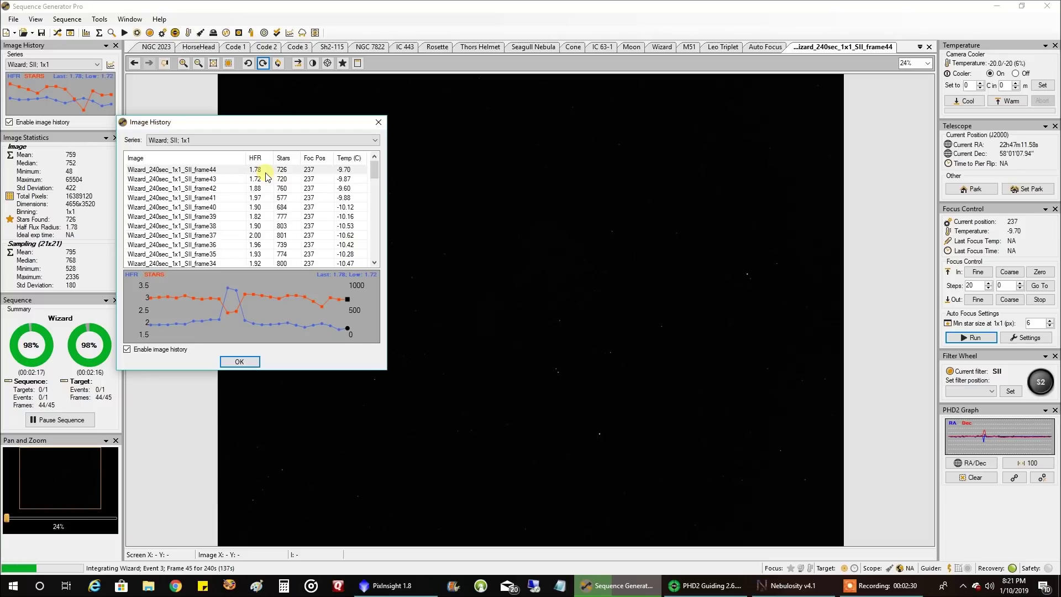
{"action": "left_click", "coordinate": [381, 122]}
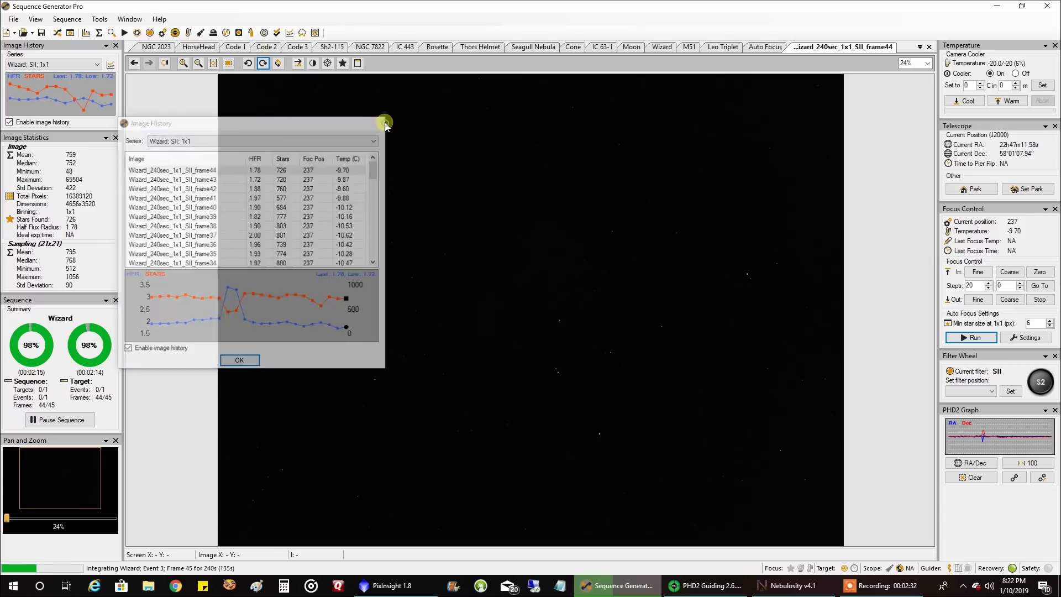
{"action": "right_click", "coordinate": [387, 123]}
{"action": "left_click", "coordinate": [419, 183]}
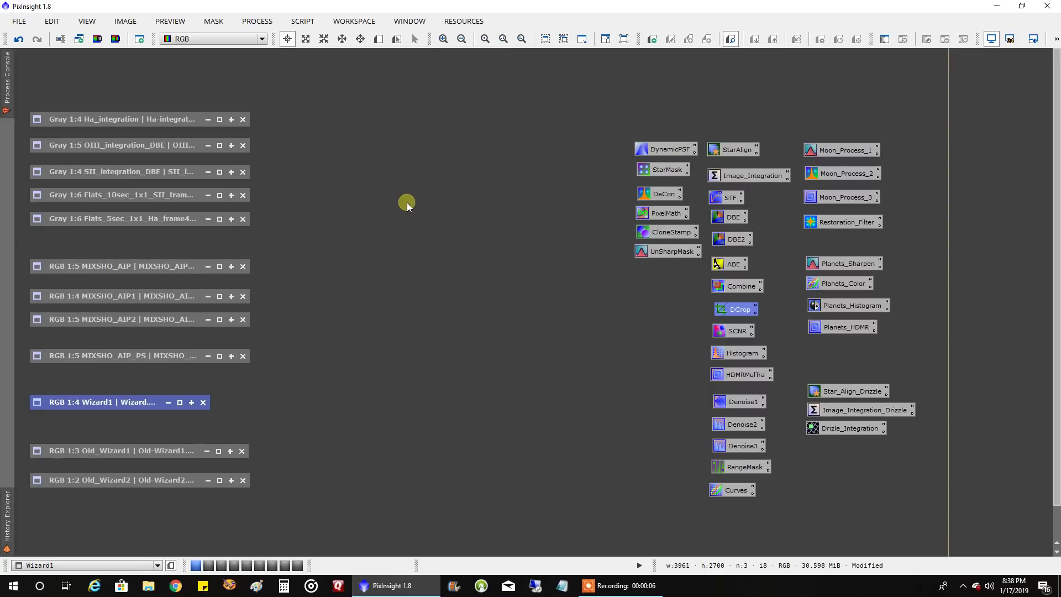
{"action": "double_click", "coordinate": [150, 119]}
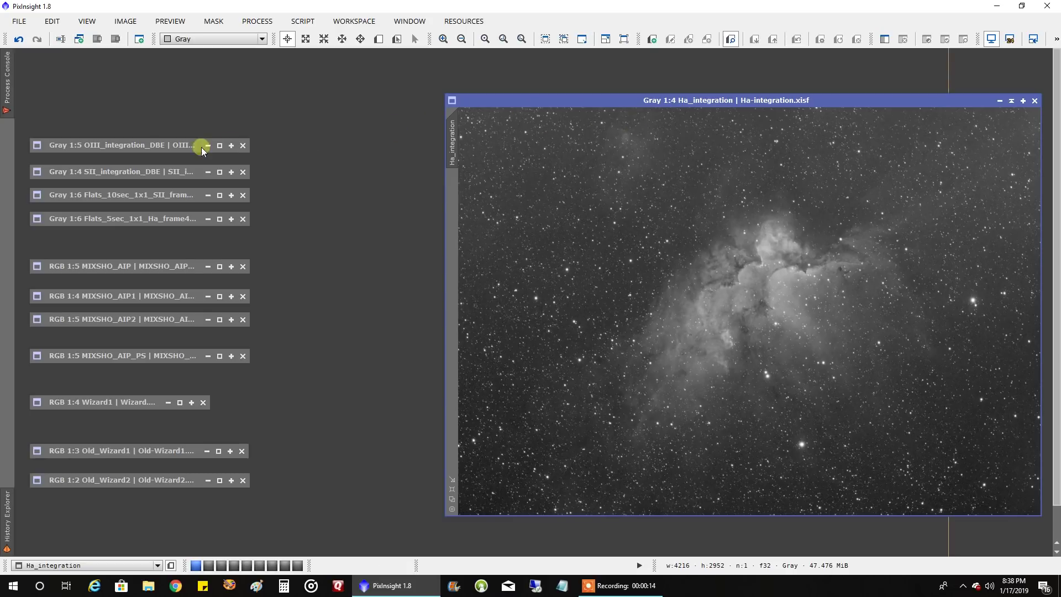
{"action": "double_click", "coordinate": [180, 147]}
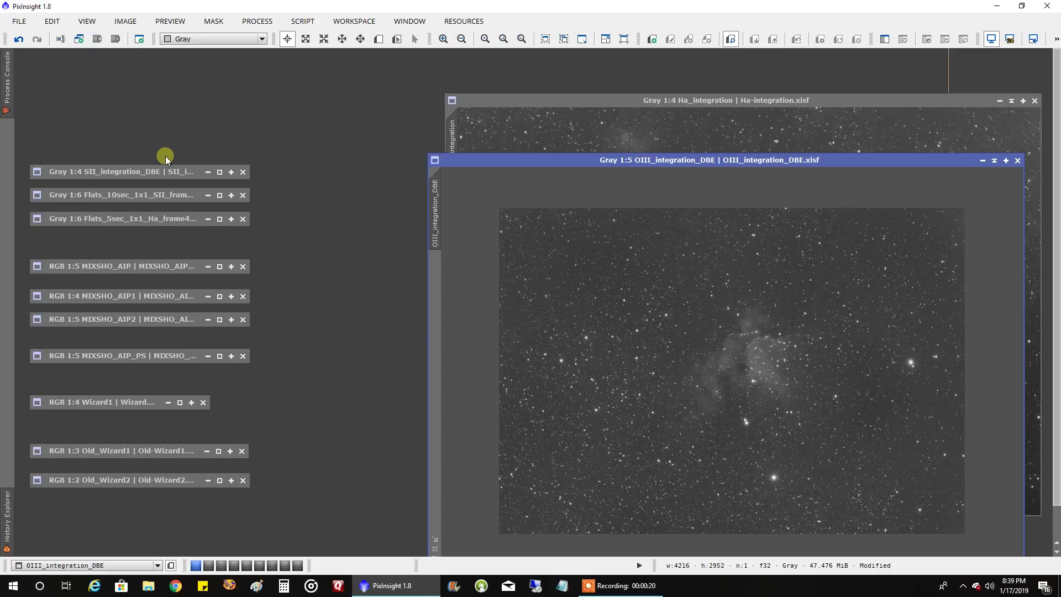
{"action": "double_click", "coordinate": [148, 170]}
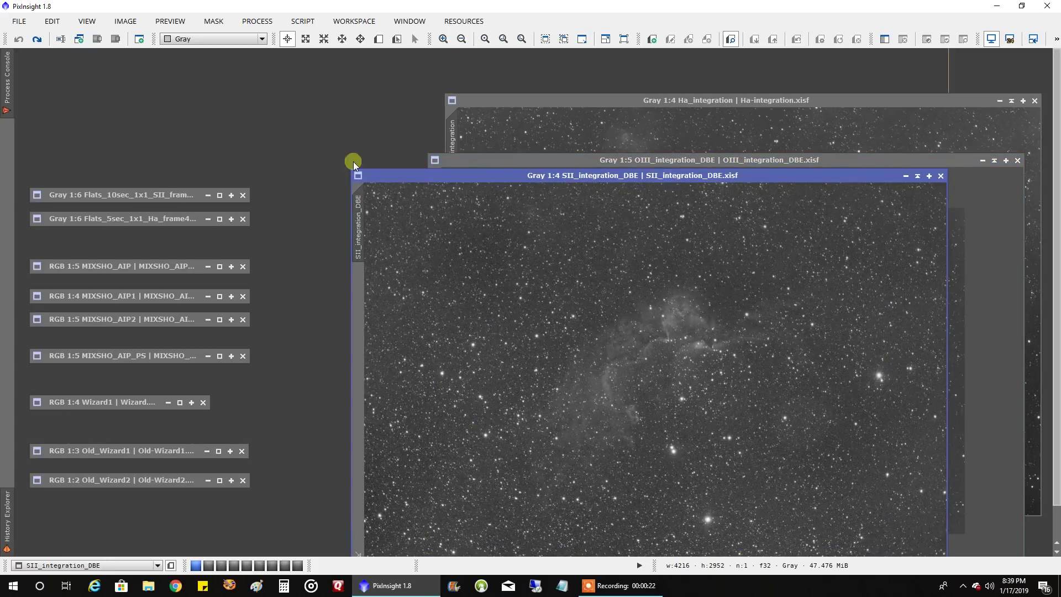
{"action": "left_click_drag", "start_coordinate": [546, 180], "coordinate": [268, 111]}
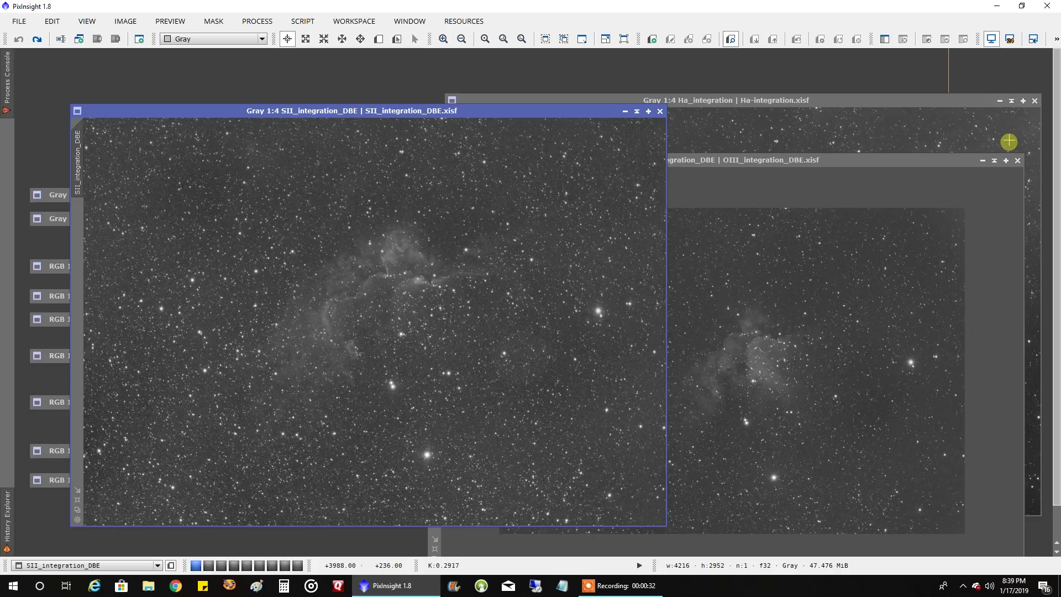
{"action": "left_click", "coordinate": [1010, 101]}
{"action": "left_click", "coordinate": [994, 160]}
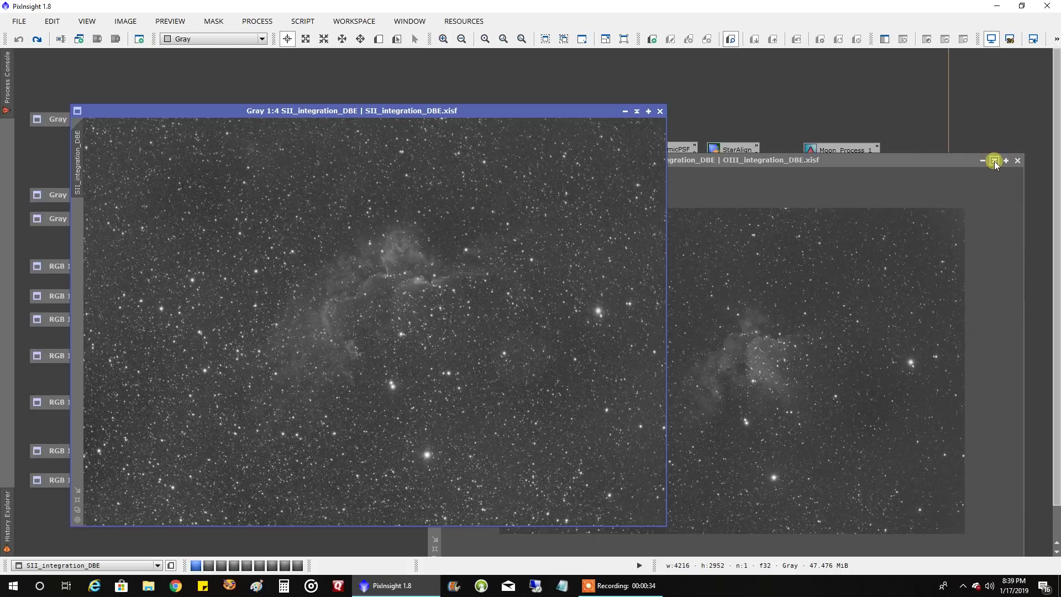
{"action": "left_click_drag", "start_coordinate": [466, 109], "coordinate": [625, 94]}
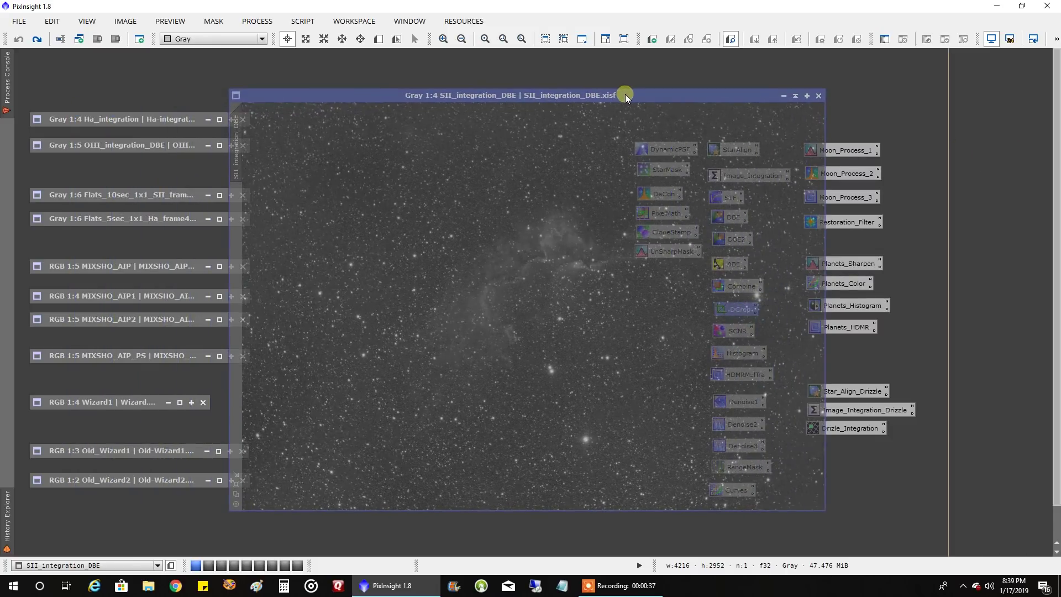
{"action": "left_click", "coordinate": [794, 96]}
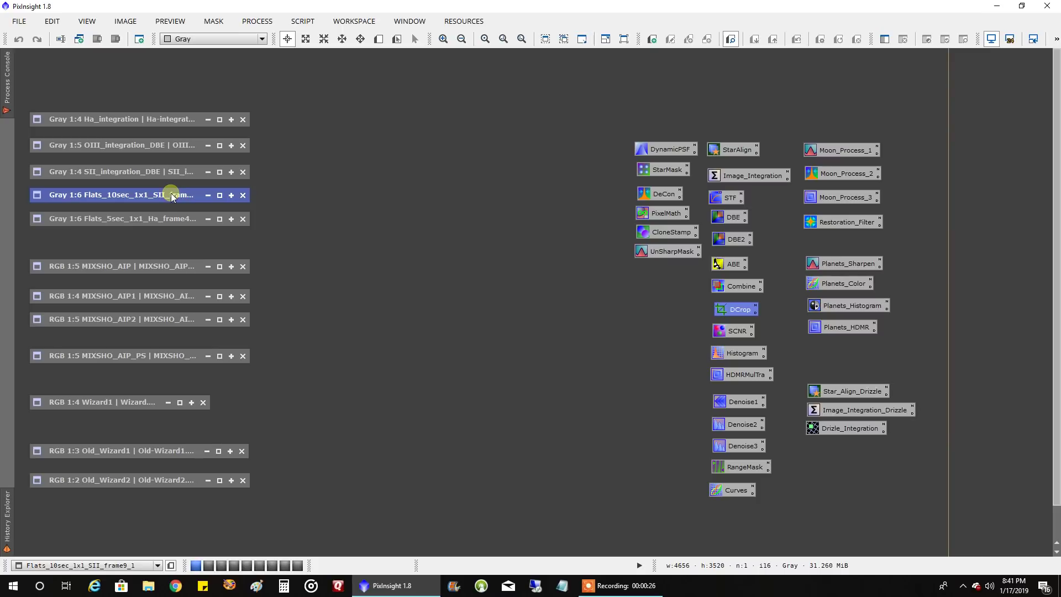
{"action": "double_click", "coordinate": [170, 195]}
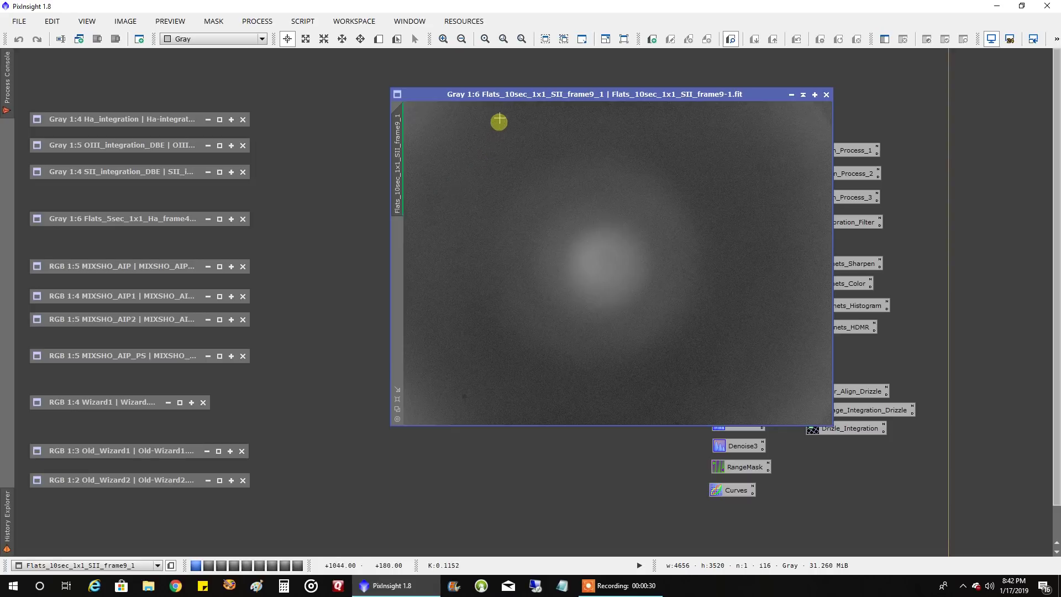
{"action": "left_click_drag", "start_coordinate": [505, 95], "coordinate": [363, 71]}
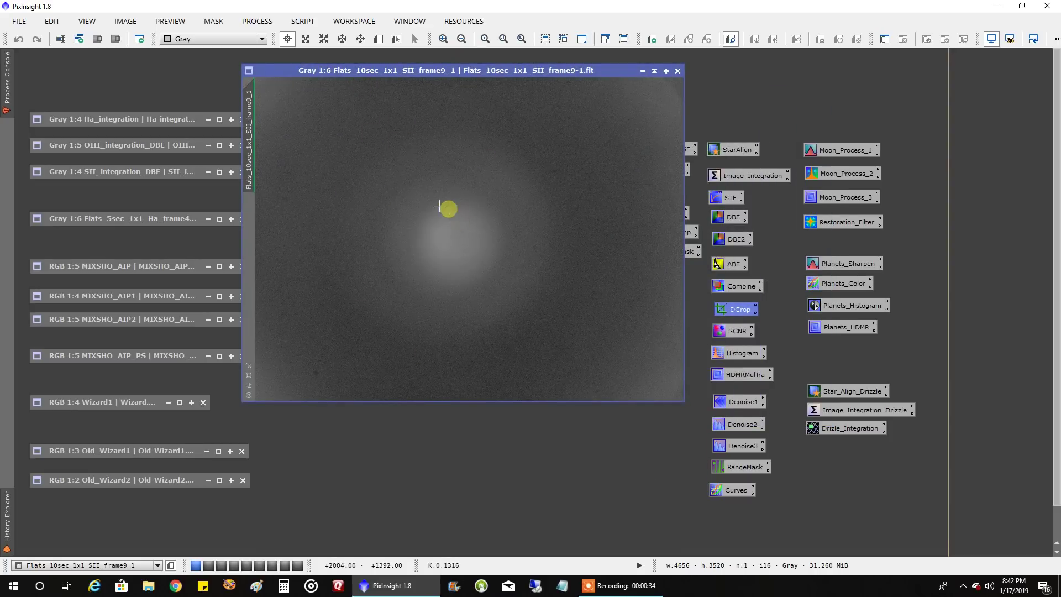
{"action": "left_click", "coordinate": [93, 220]}
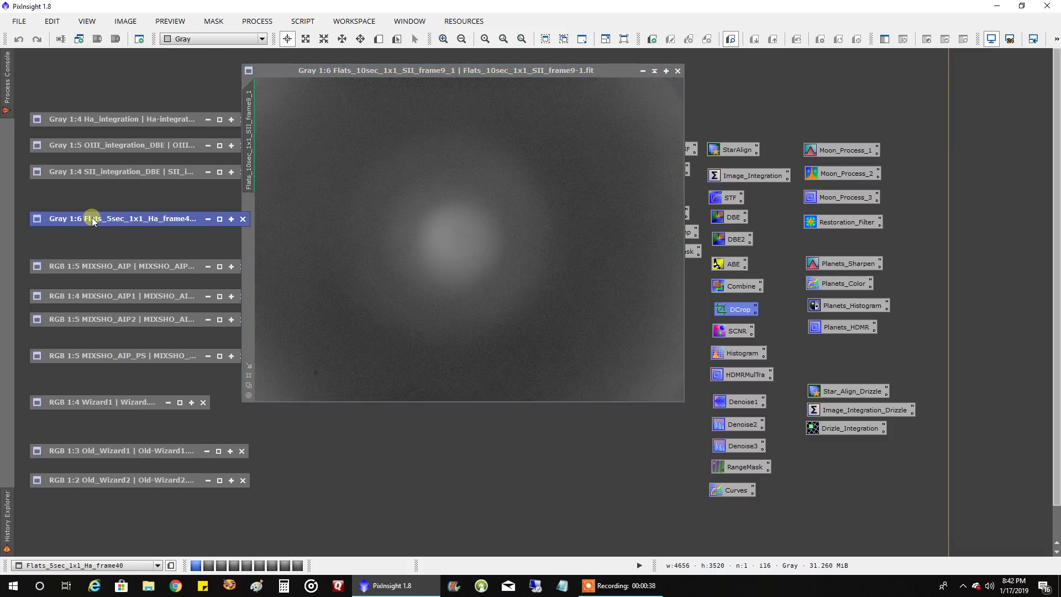
{"action": "double_click", "coordinate": [91, 219]}
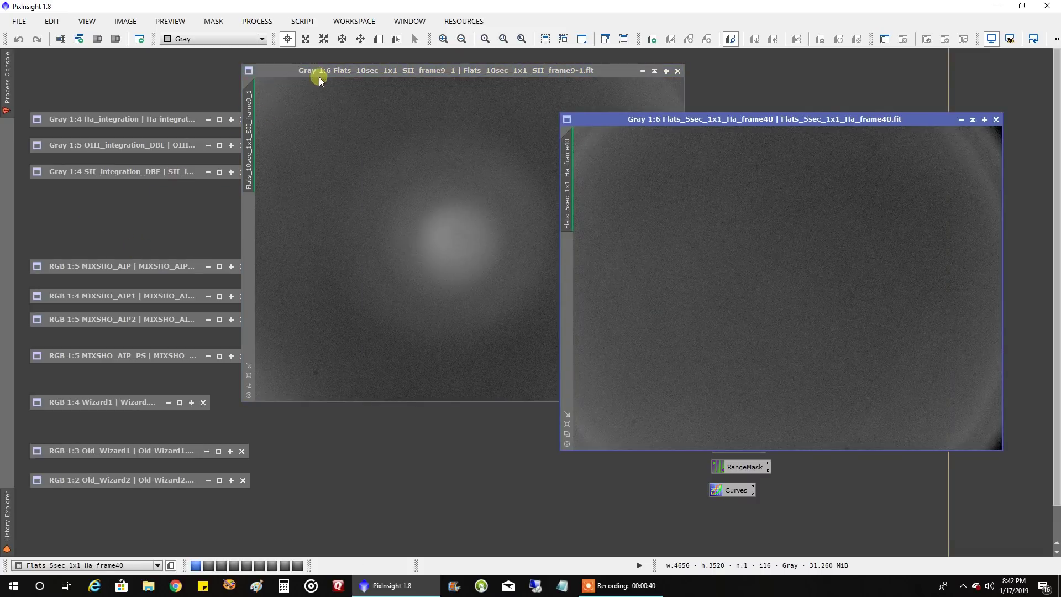
{"action": "left_click_drag", "start_coordinate": [347, 71], "coordinate": [196, 119]}
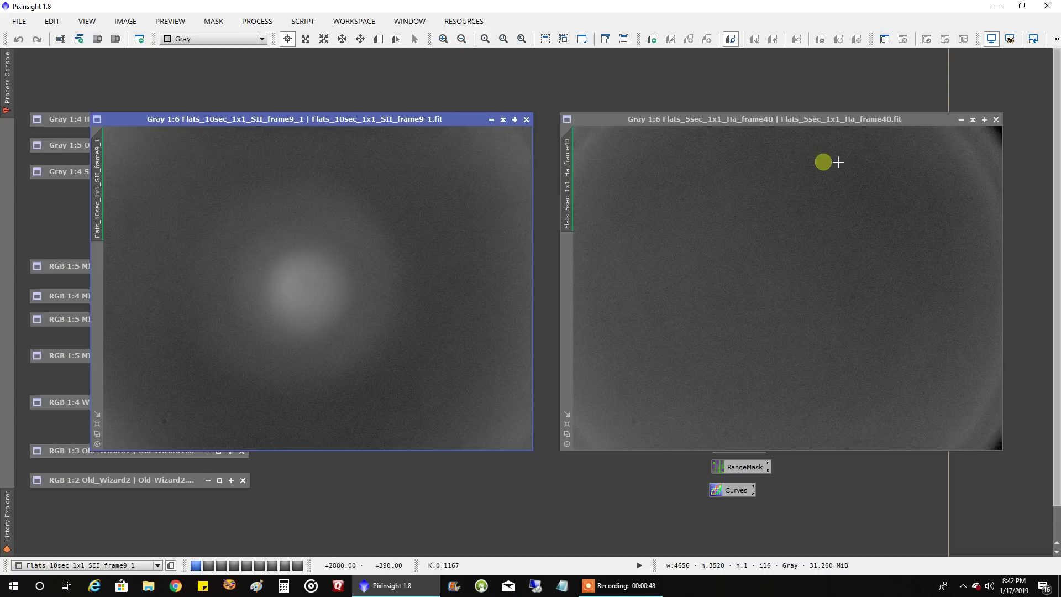
{"action": "left_click", "coordinate": [973, 120]}
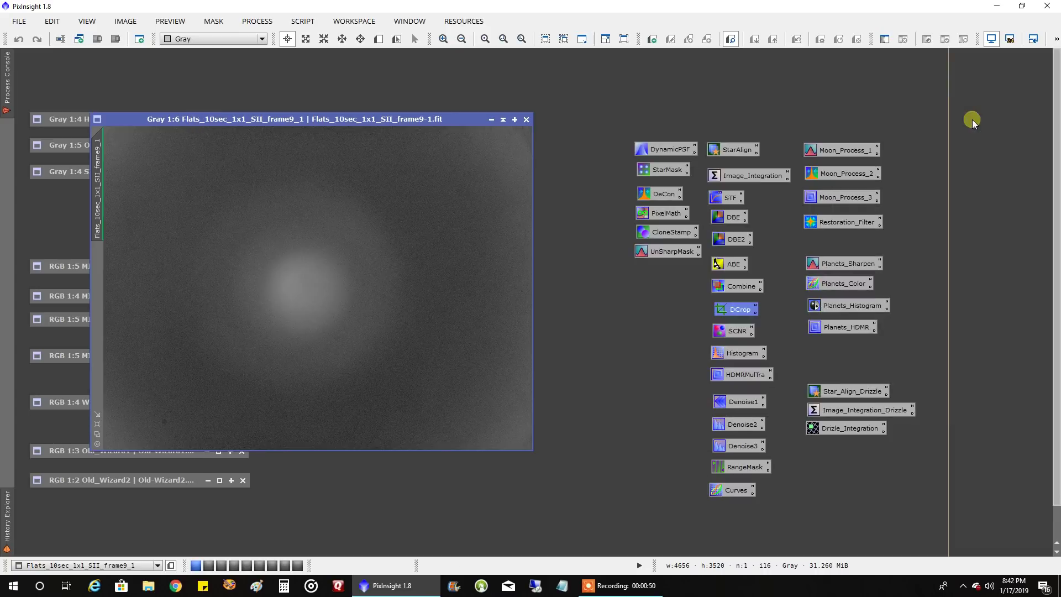
{"action": "left_click", "coordinate": [503, 119]}
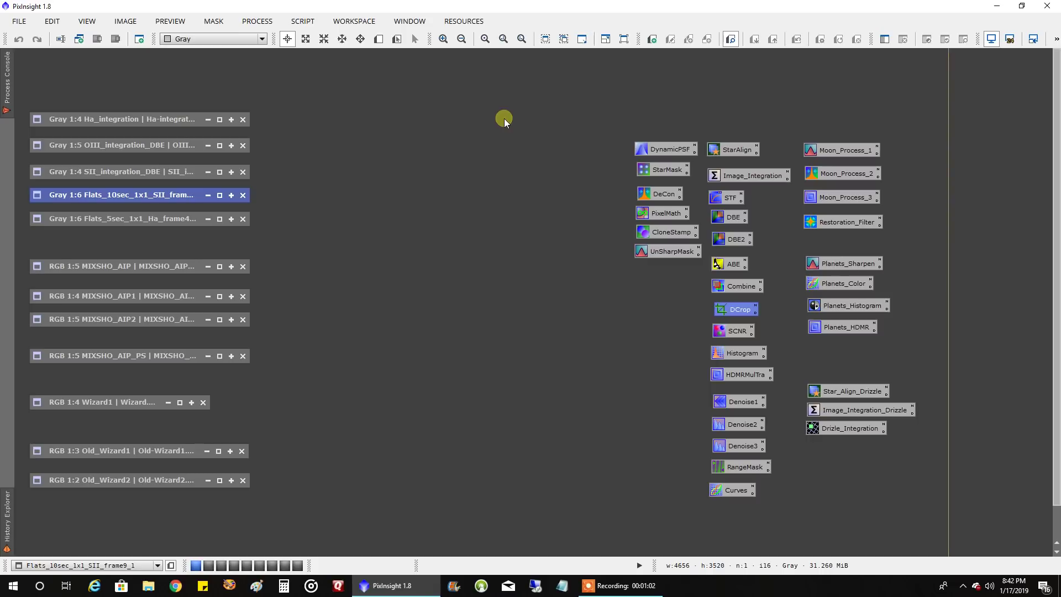
{"action": "double_click", "coordinate": [121, 194]}
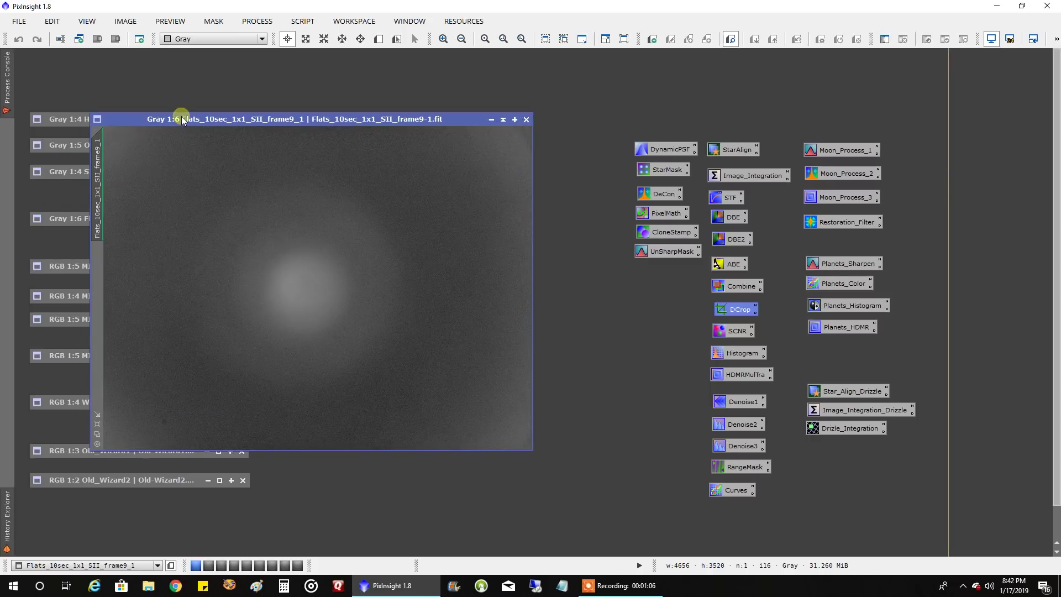
{"action": "left_click", "coordinate": [503, 122]}
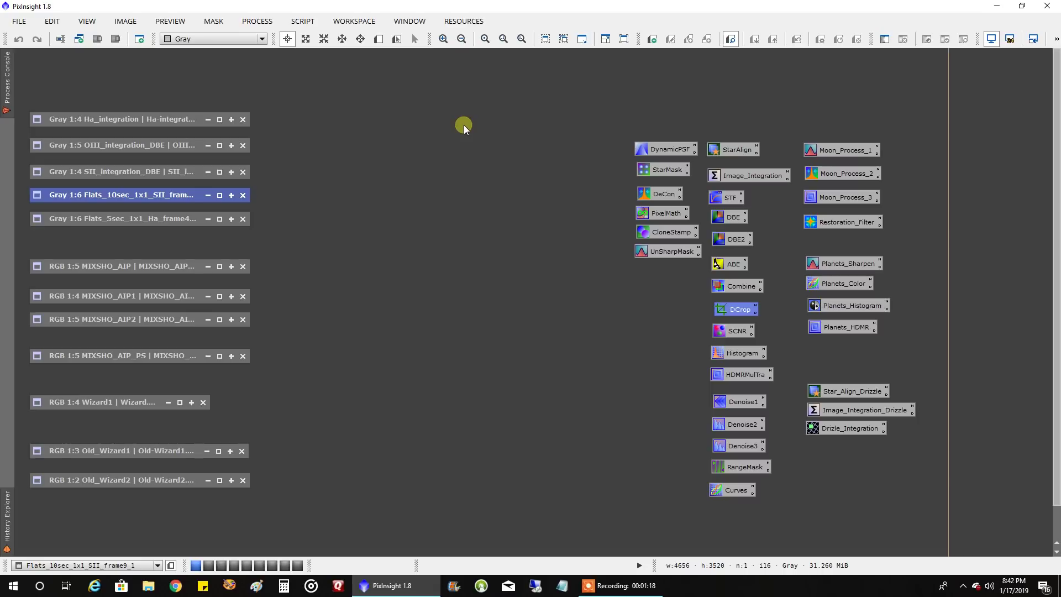
{"action": "left_click", "coordinate": [181, 173]}
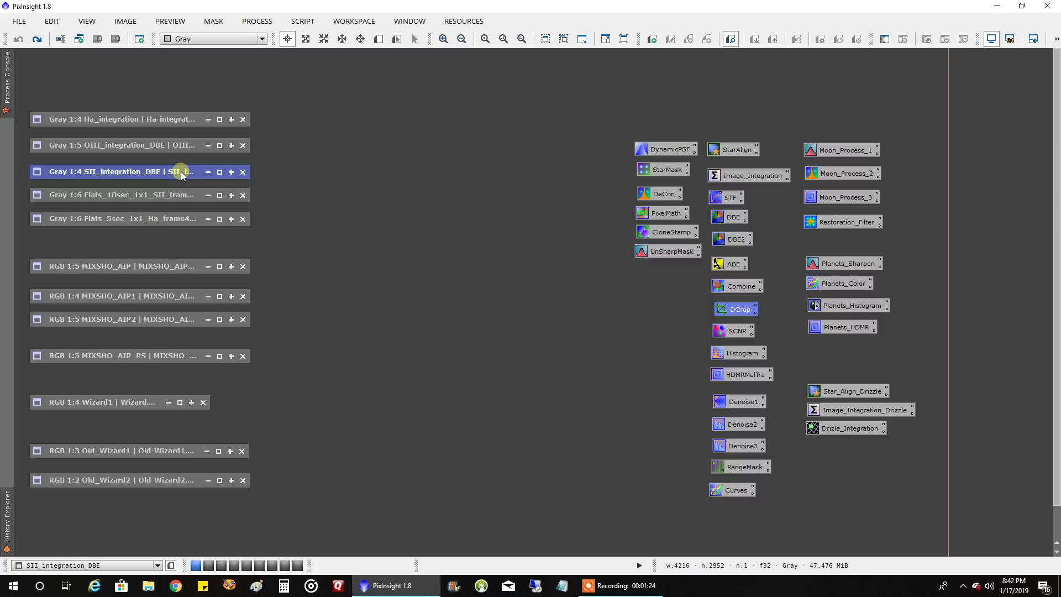
{"action": "double_click", "coordinate": [181, 173]}
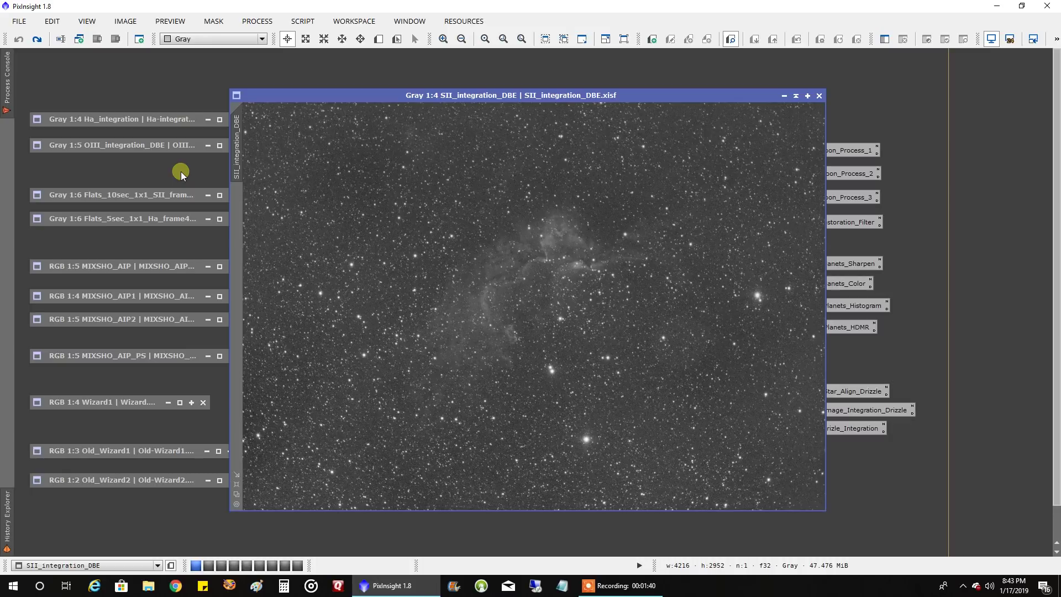
- Collapse the SII_integration_DBE image back into an icon
{"action": "left_click", "coordinate": [796, 96]}
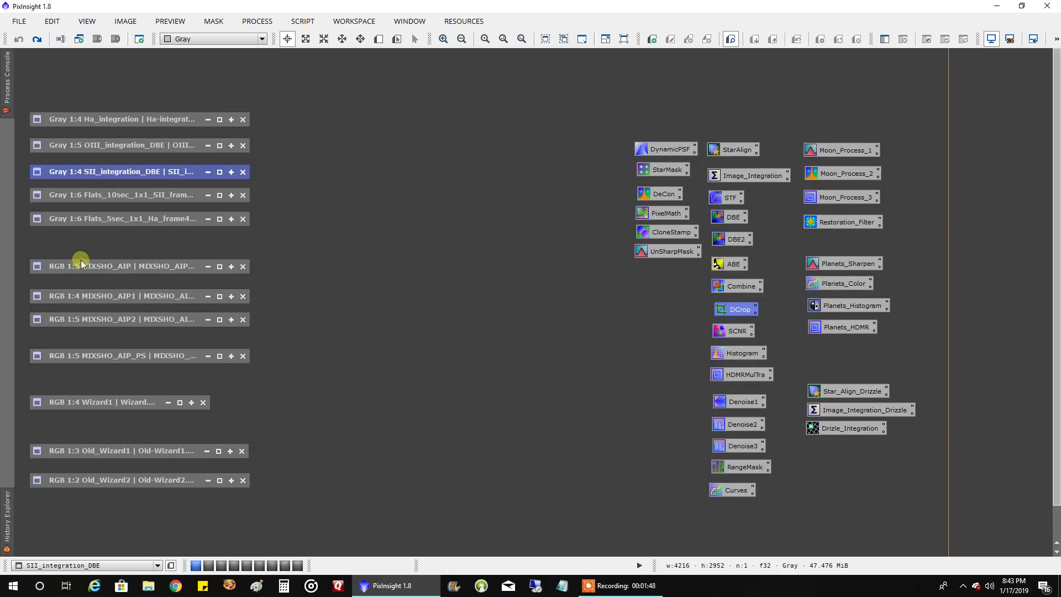
{"action": "double_click", "coordinate": [78, 193]}
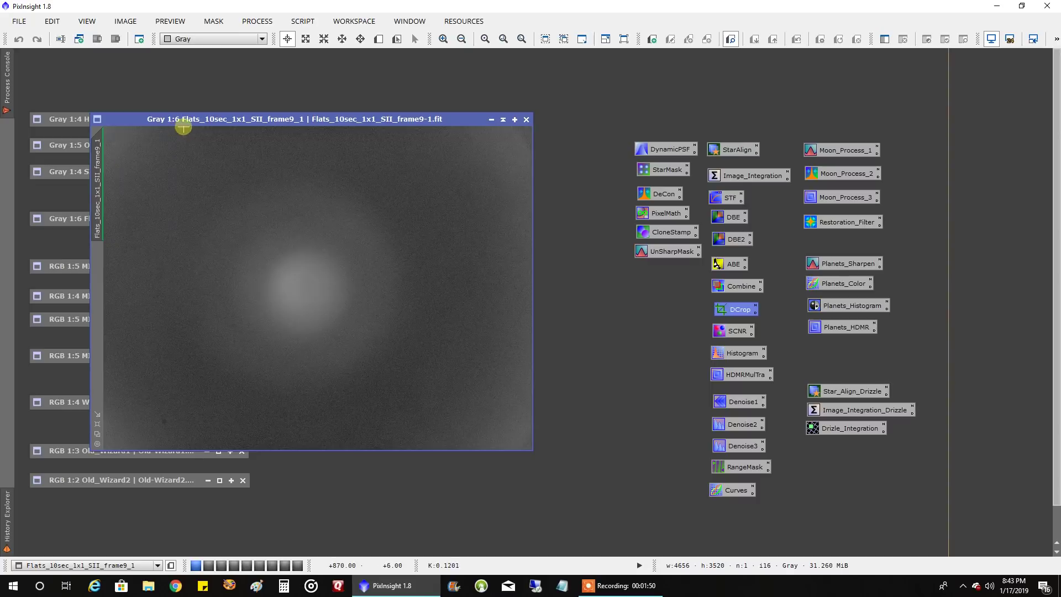
{"action": "left_click_drag", "start_coordinate": [188, 123], "coordinate": [400, 97]}
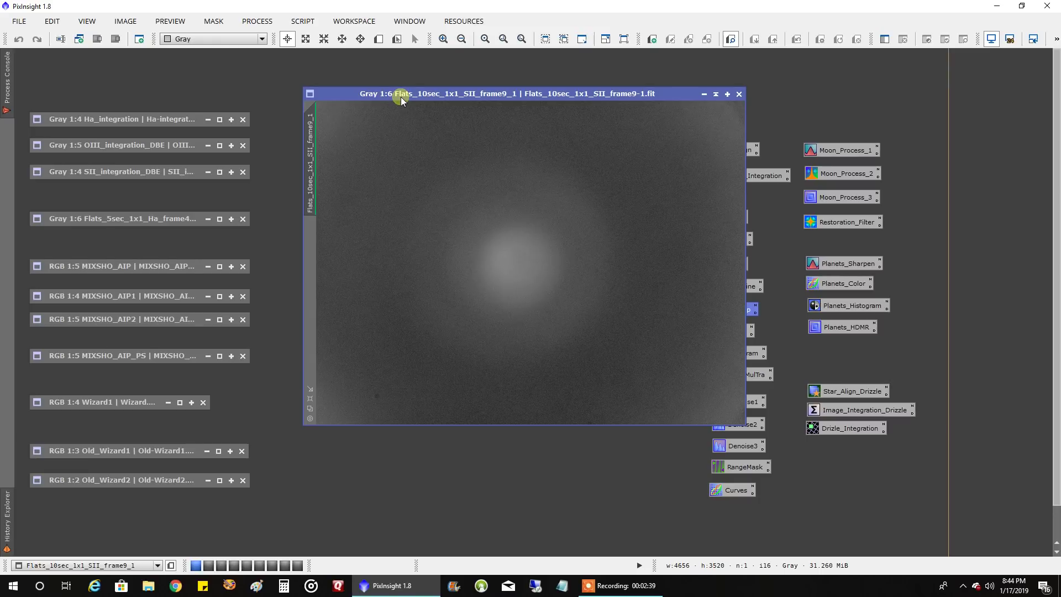
{"action": "left_click", "coordinate": [704, 94]}
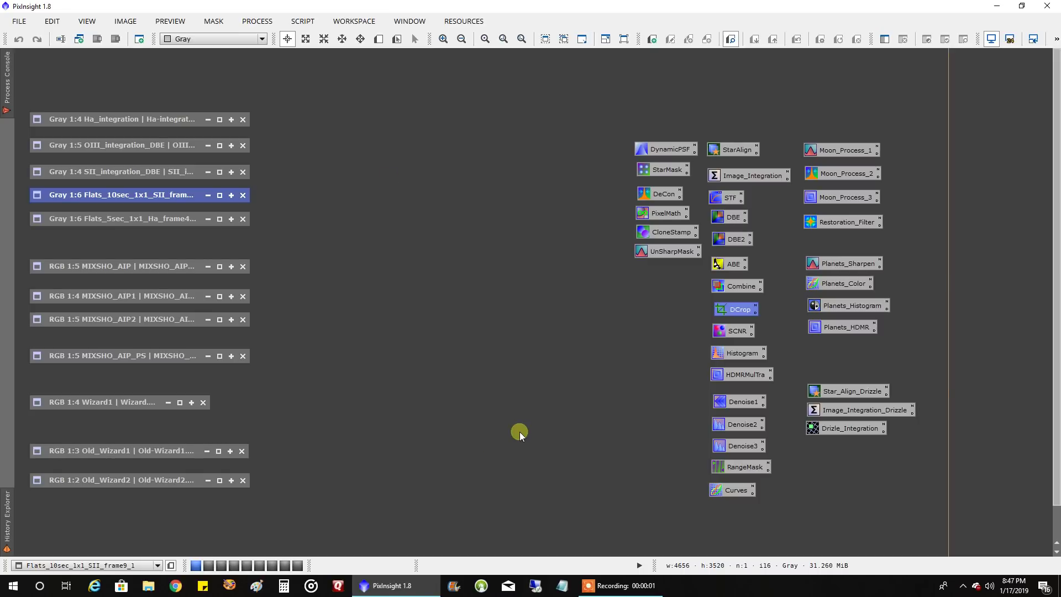
- Open MIXSHO_AIP, move its window to the upper left, and open the MIXSHO_AIP1 duplicate
{"action": "double_click", "coordinate": [107, 266]}
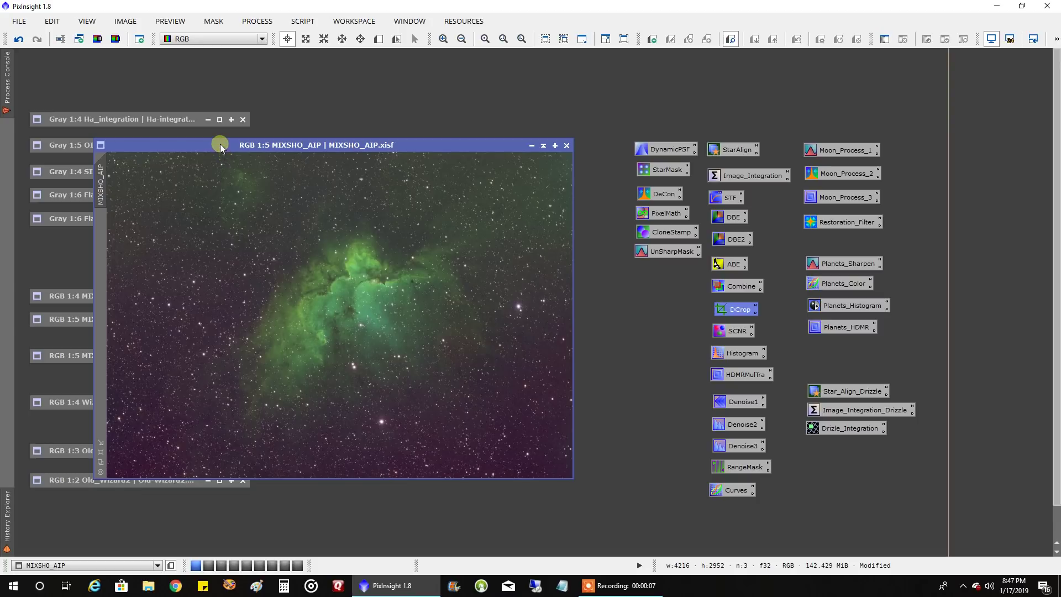
{"action": "left_click_drag", "start_coordinate": [219, 143], "coordinate": [201, 74]}
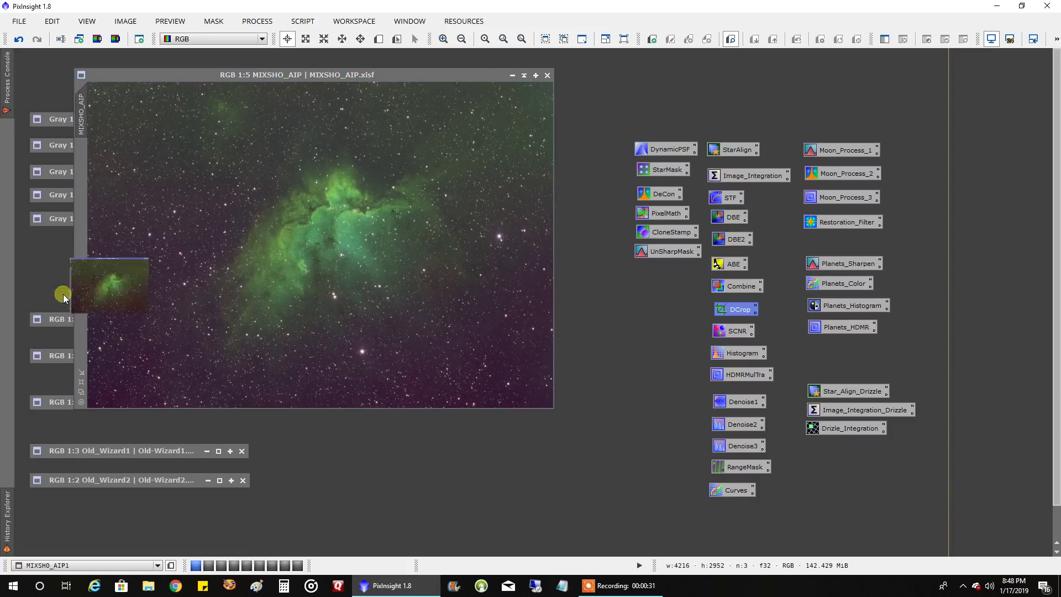
{"action": "double_click", "coordinate": [63, 296]}
- Place MIXSHO_AIP1 to the right of MIXSHO_AIP and fit both whole images to their windows
{"action": "scroll", "coordinate": [469, 332], "scroll_direction": "down", "scroll_amount": 1}
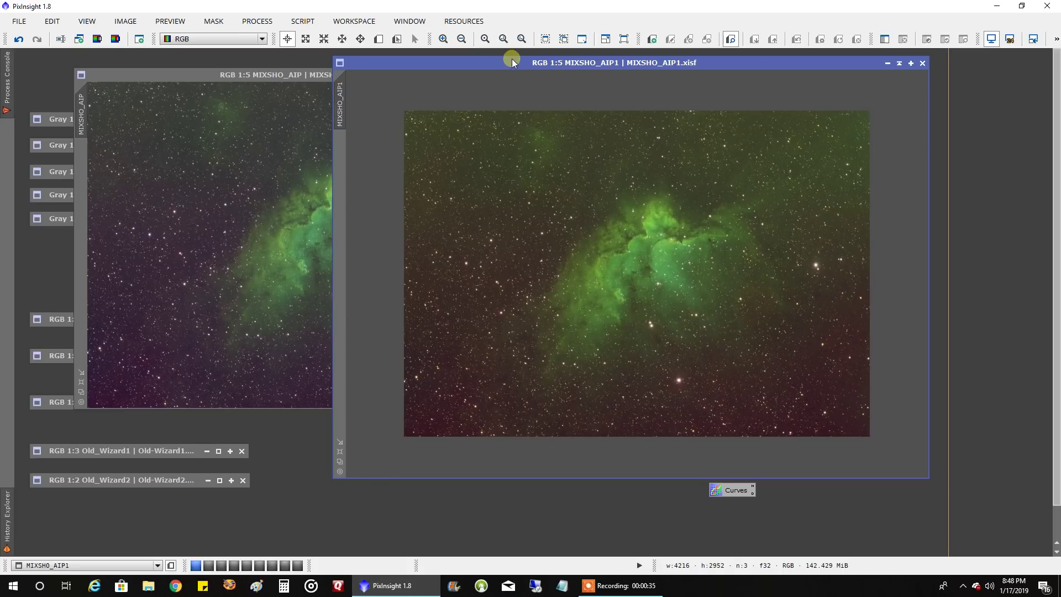
{"action": "left_click_drag", "start_coordinate": [512, 64], "coordinate": [605, 69]}
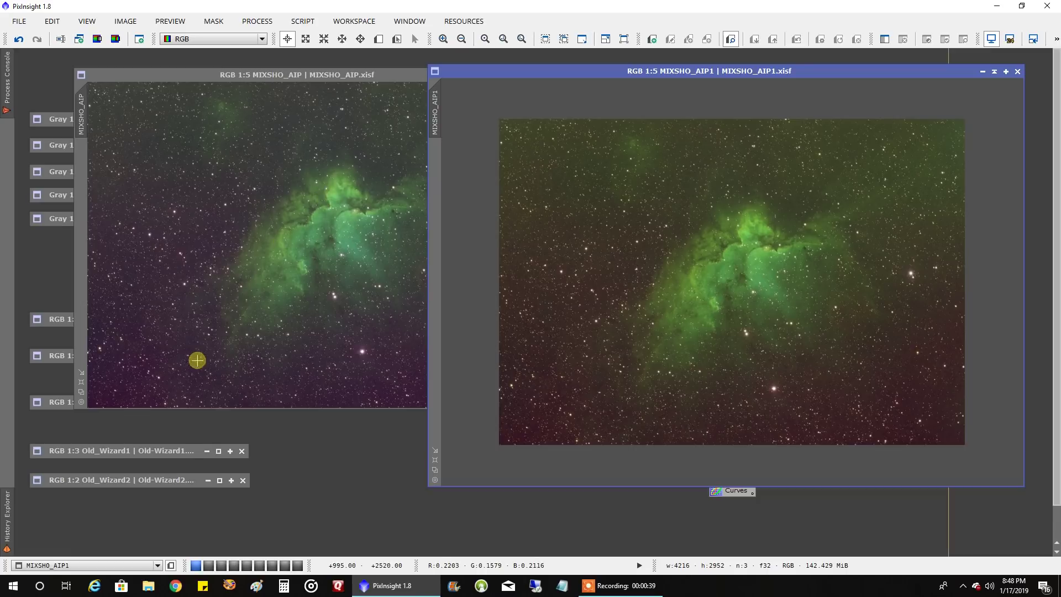
{"action": "scroll", "coordinate": [89, 378], "scroll_direction": "up", "scroll_amount": 1}
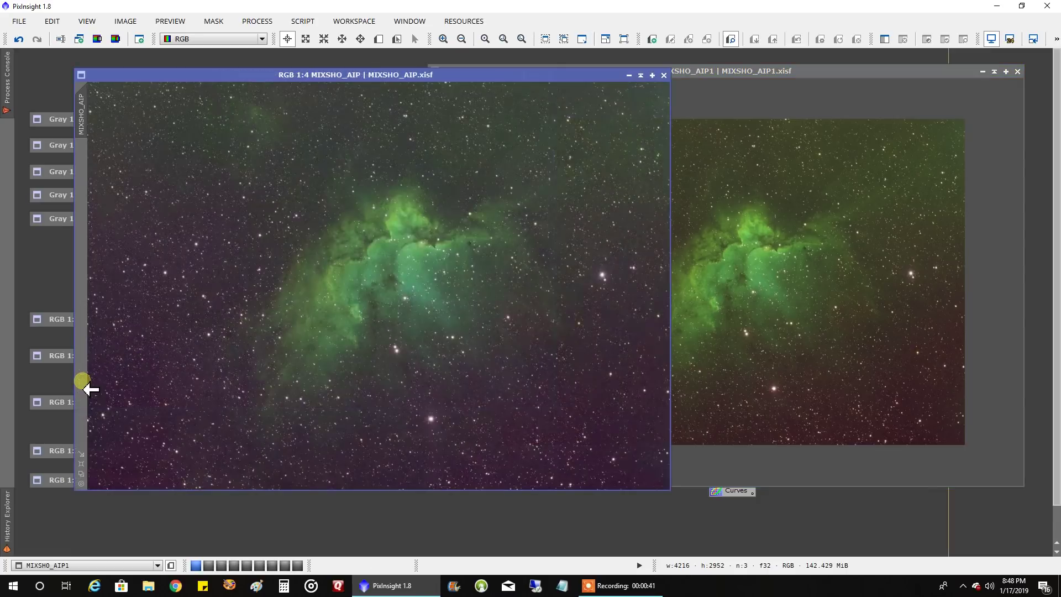
{"action": "left_click", "coordinate": [775, 328]}
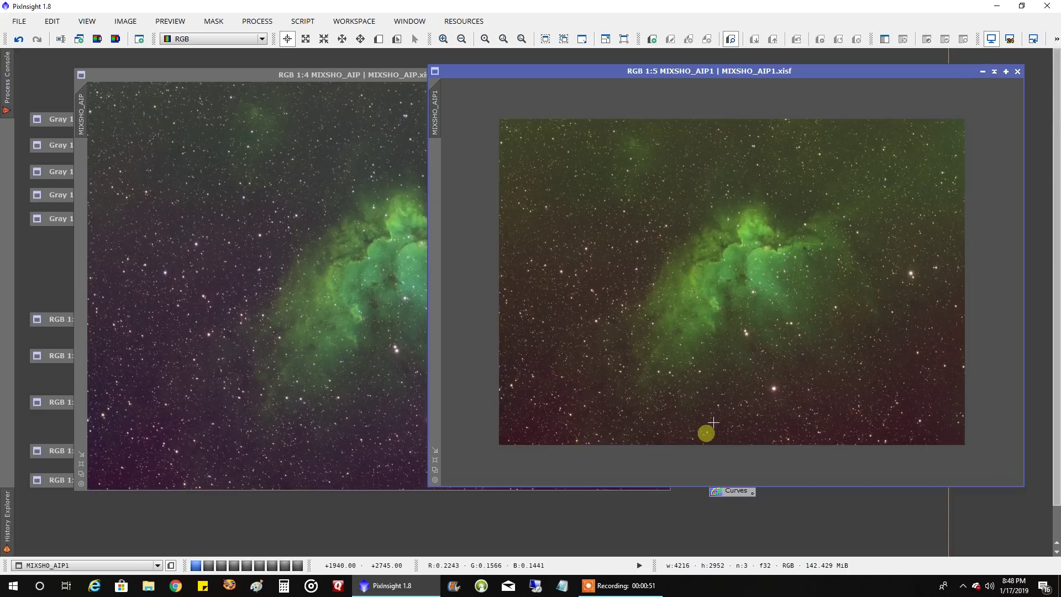
{"action": "left_click", "coordinate": [436, 470]}
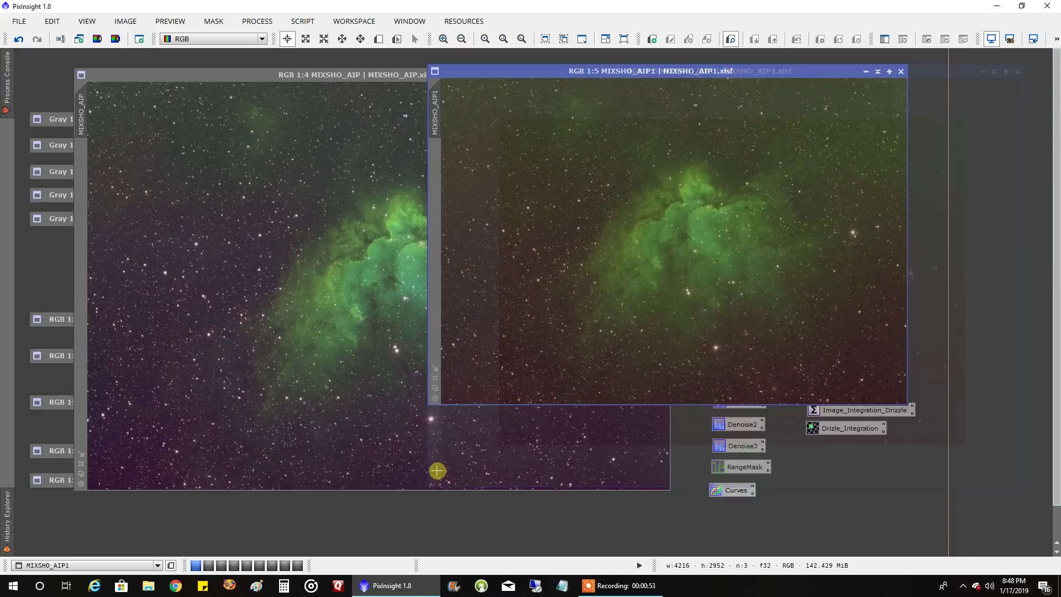
{"action": "left_click", "coordinate": [80, 472]}
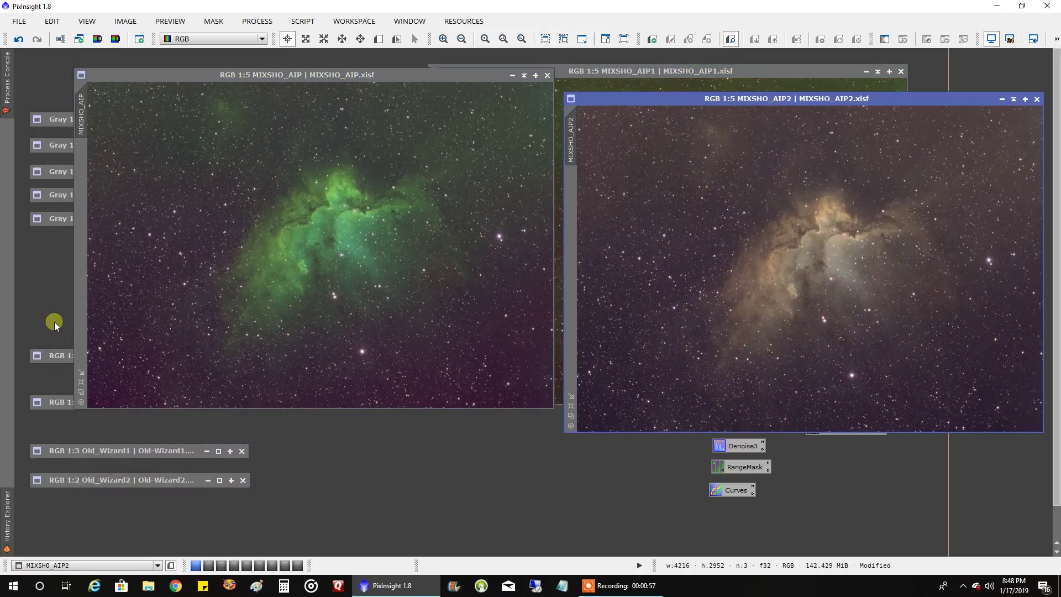
- Move the gold-toned MIXSHO_AIP2 window down and left beside MIXSHO_AIP
{"action": "left_click_drag", "start_coordinate": [628, 101], "coordinate": [595, 114]}
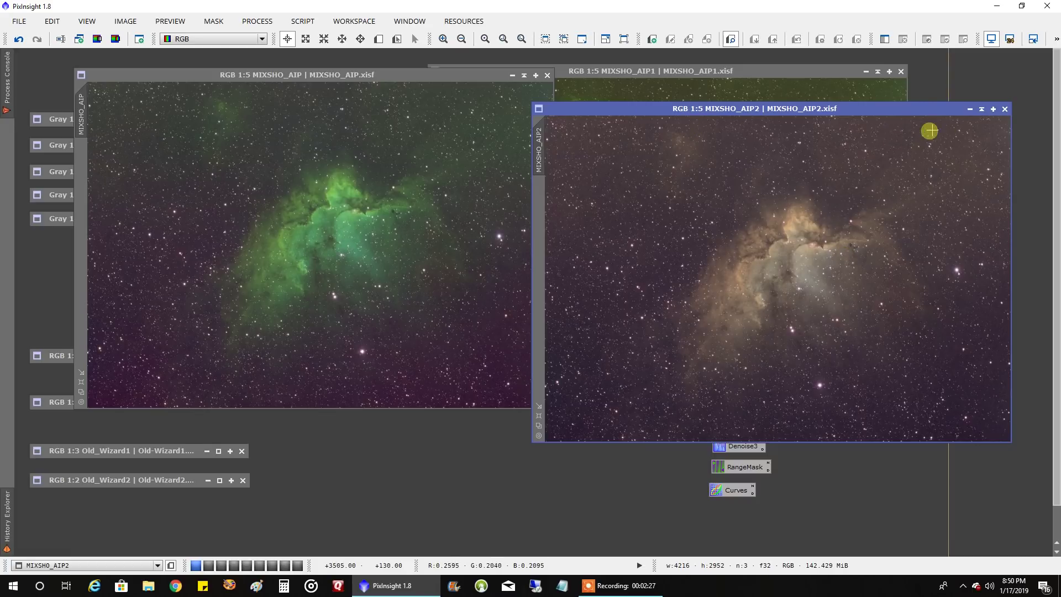
- Iconize MIXSHO_AIP, MIXSHO_AIP1 and MIXSHO_AIP2, then reopen and collapse MIXSHO_AIP again
{"action": "left_click", "coordinate": [454, 140]}
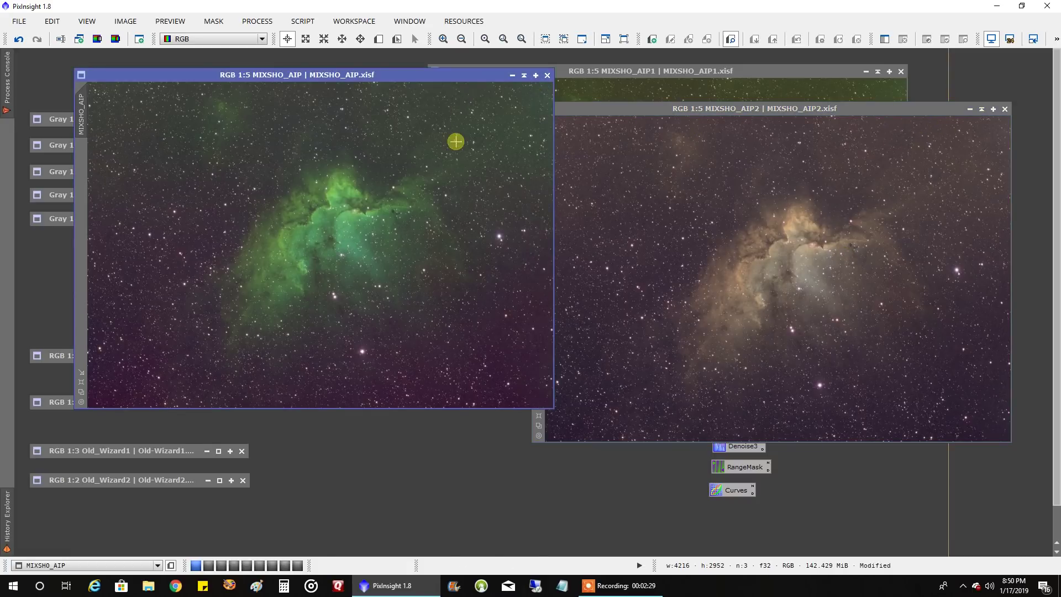
{"action": "left_click", "coordinate": [524, 75]}
{"action": "left_click", "coordinate": [878, 72]}
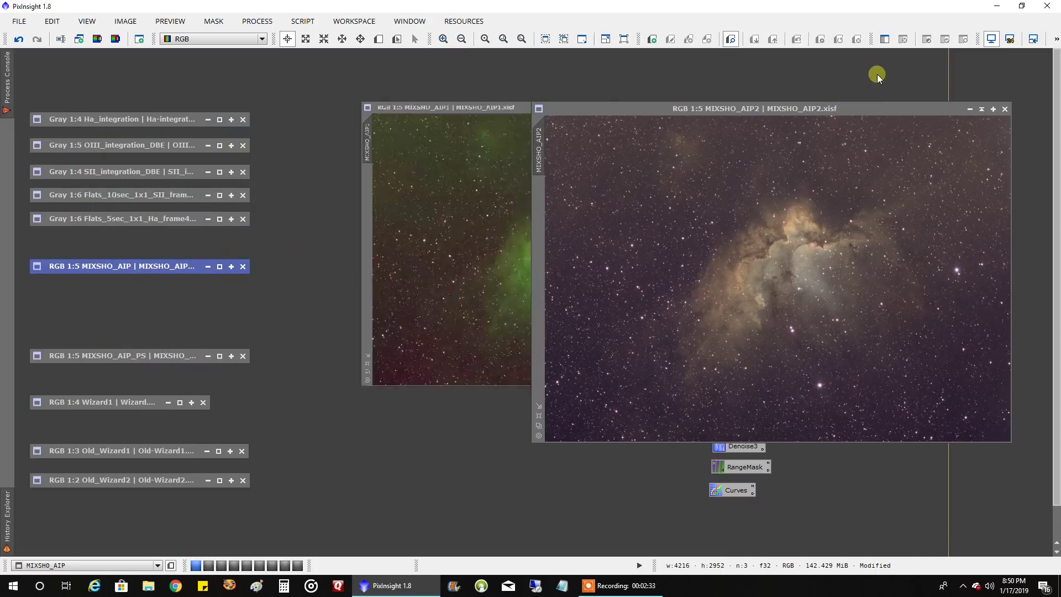
{"action": "left_click", "coordinate": [981, 109]}
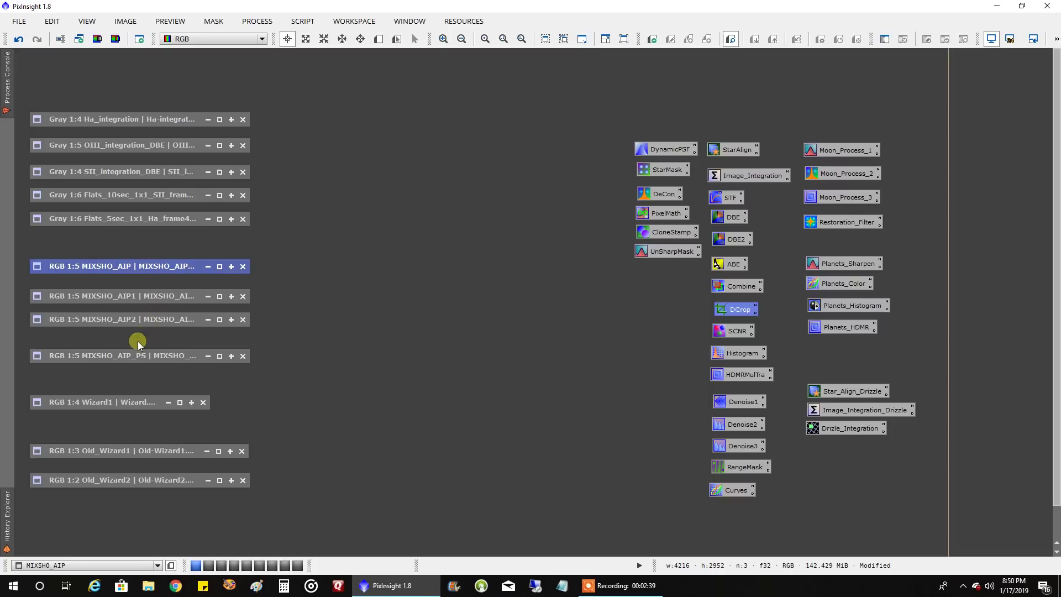
{"action": "double_click", "coordinate": [148, 267]}
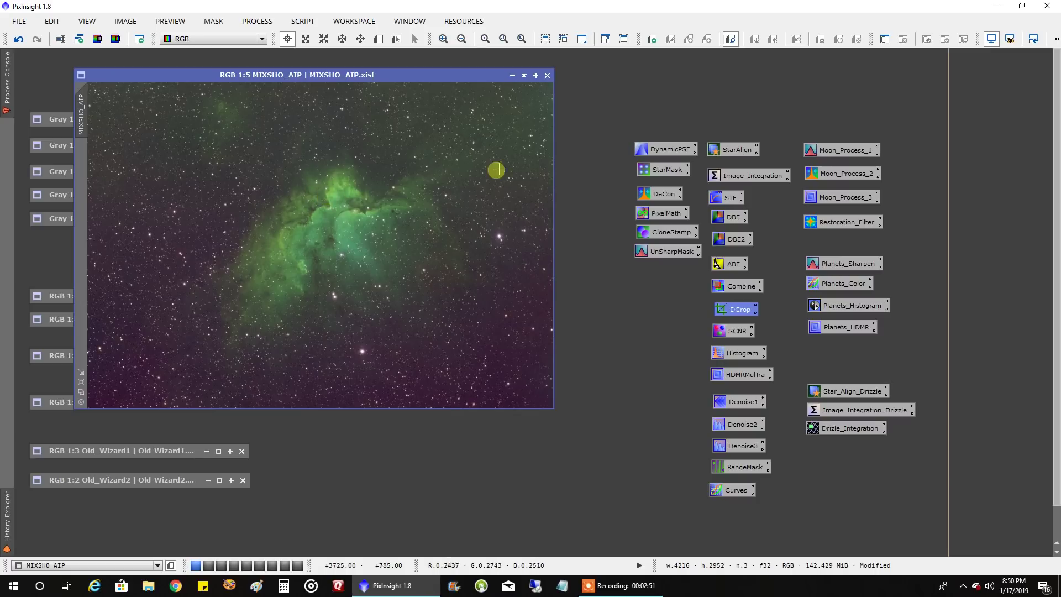
{"action": "left_click", "coordinate": [524, 77]}
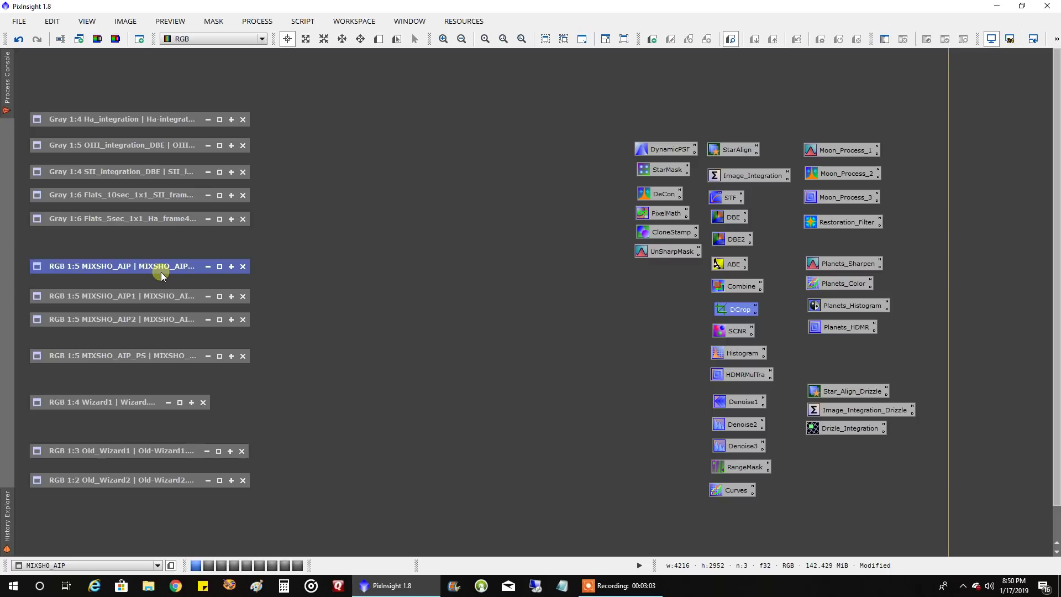
- Compare MIXSHO_AIP_PS with MIXSHO_AIP side by side, then iconize MIXSHO_AIP and move MIXSHO_AIP_PS upper left
{"action": "double_click", "coordinate": [113, 357]}
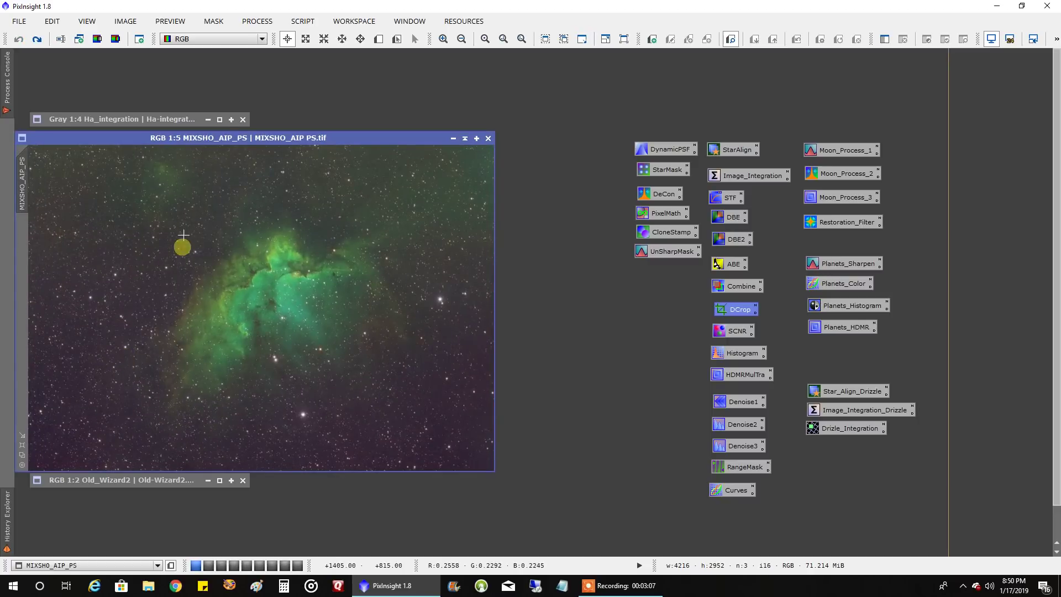
{"action": "mouse_move", "coordinate": [227, 142]}
{"action": "left_mouse_down"}
{"action": "mouse_move", "coordinate": [557, 159]}
{"action": "mouse_move", "coordinate": [771, 113]}
{"action": "left_mouse_up"}
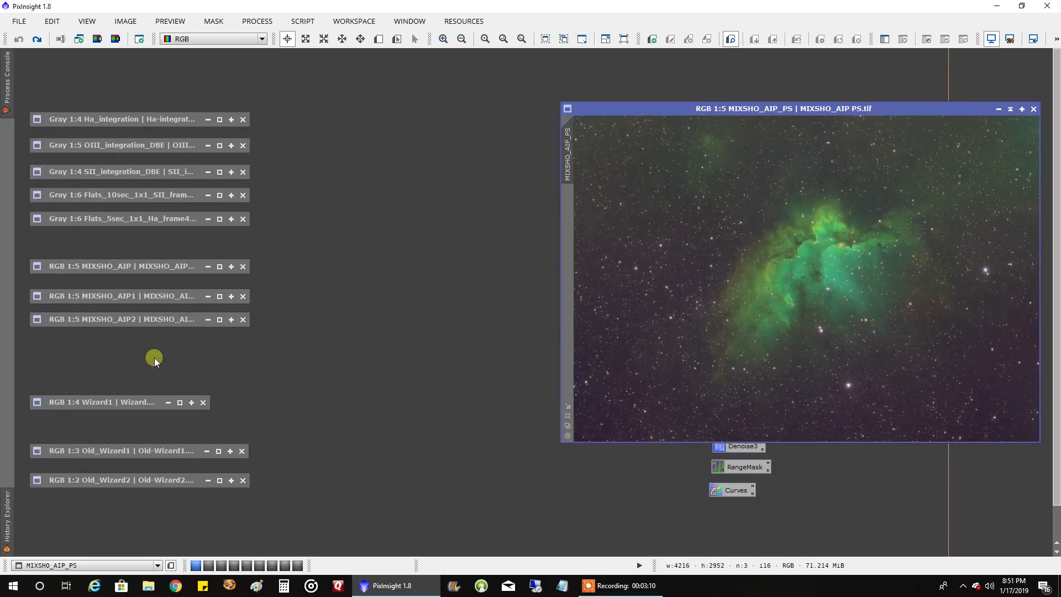
{"action": "double_click", "coordinate": [116, 268]}
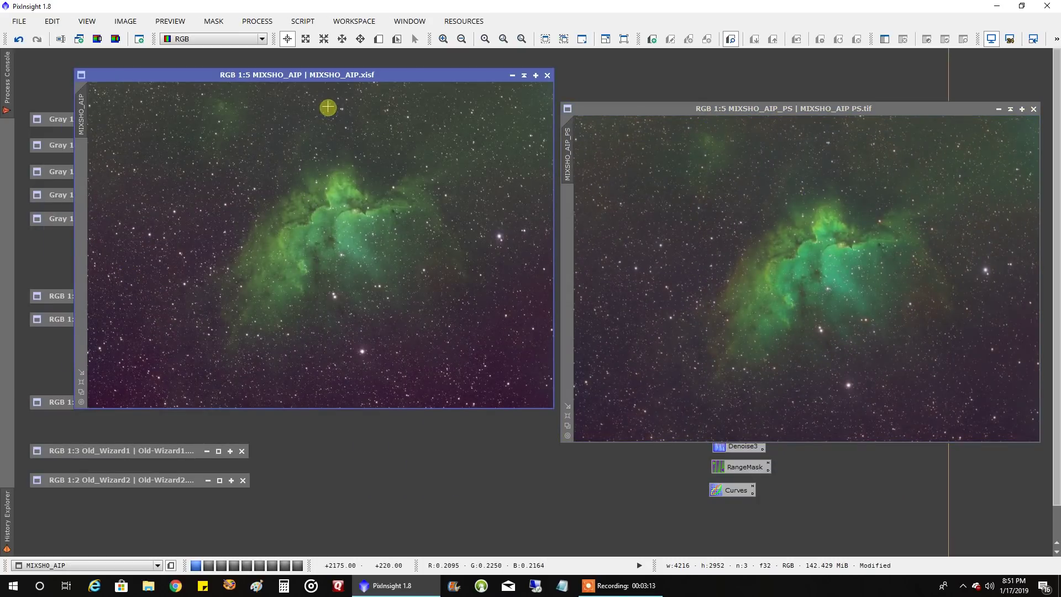
{"action": "left_click_drag", "start_coordinate": [327, 75], "coordinate": [322, 109]}
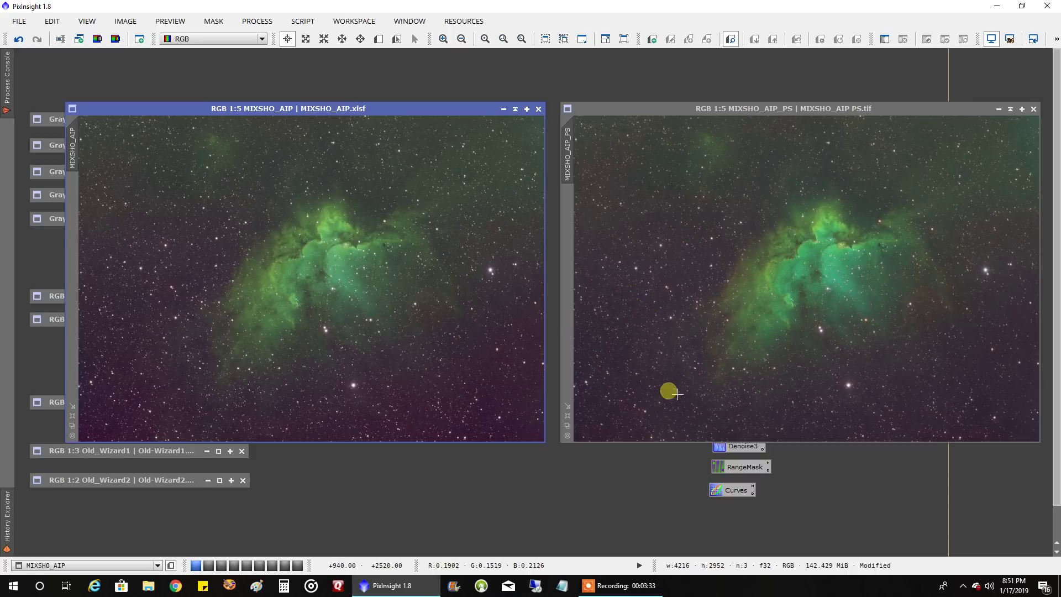
{"action": "left_click", "coordinate": [515, 109]}
{"action": "left_click_drag", "start_coordinate": [654, 107], "coordinate": [154, 68]}
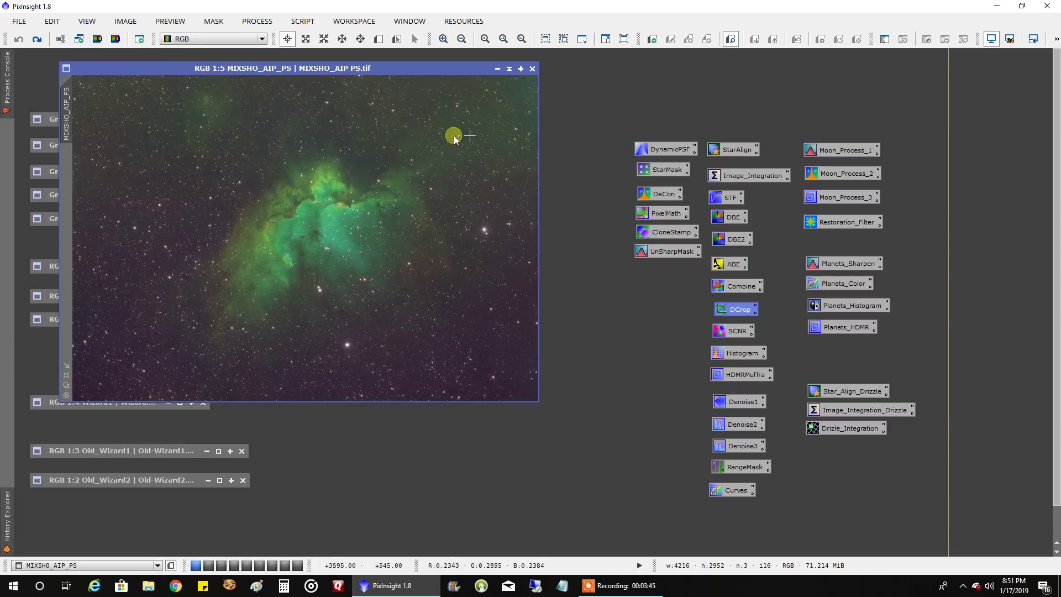
- Apply SCNR green removal (Average Neutral, amount 1.00) to MIXSHO_AIP_PS and open the older Wizard1 image
{"action": "double_click", "coordinate": [721, 331]}
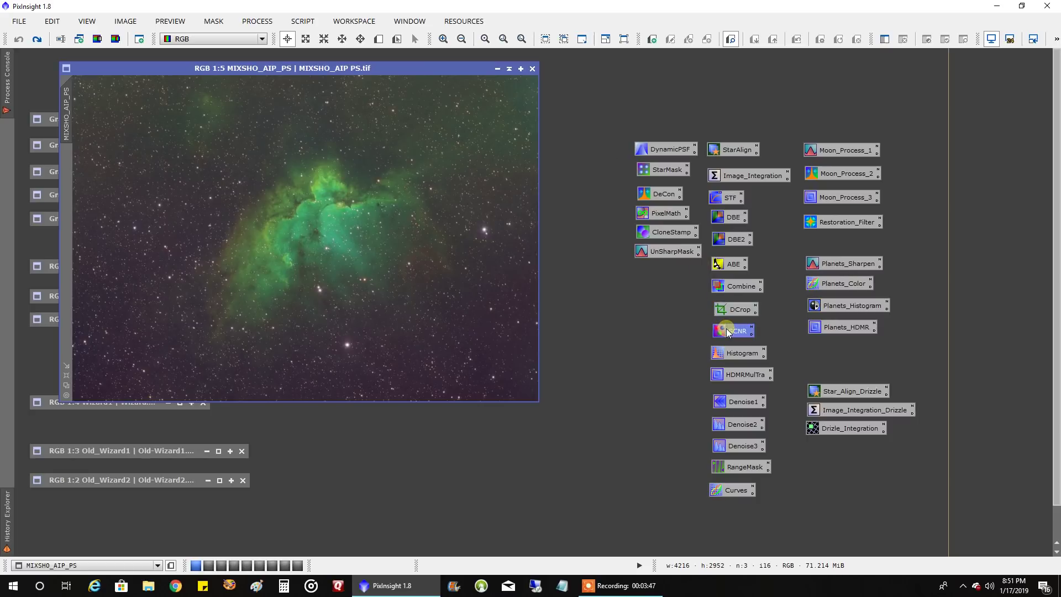
{"action": "left_click_drag", "start_coordinate": [819, 161], "coordinate": [475, 174]}
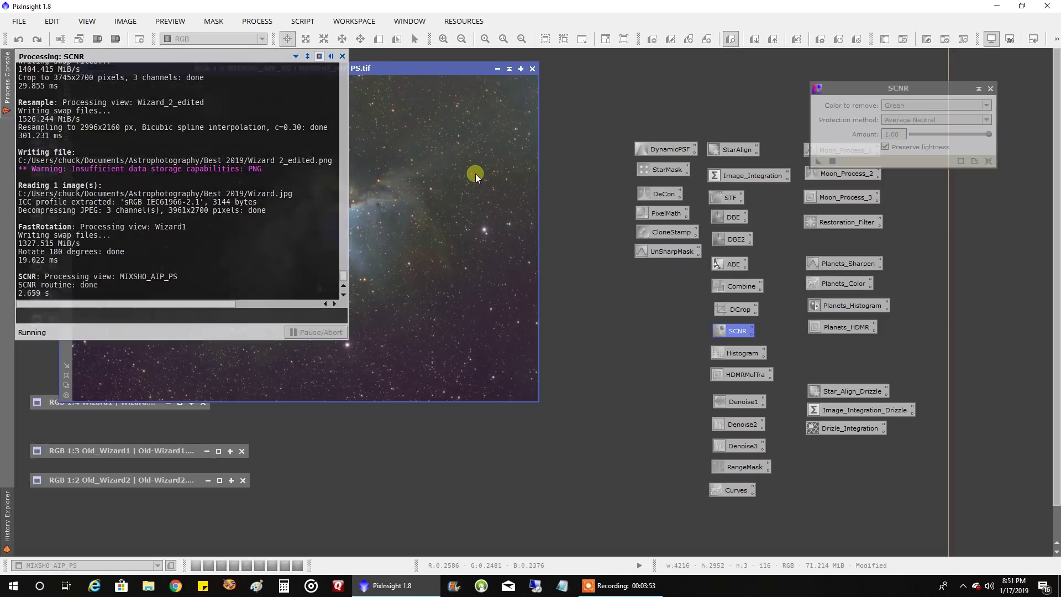
{"action": "left_click", "coordinate": [989, 91]}
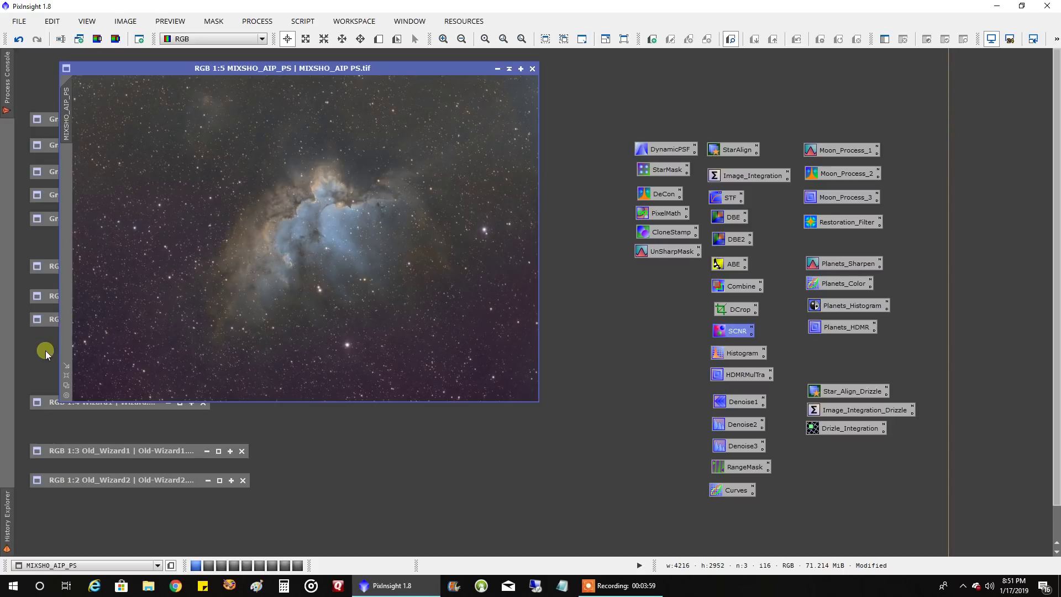
{"action": "double_click", "coordinate": [47, 400]}
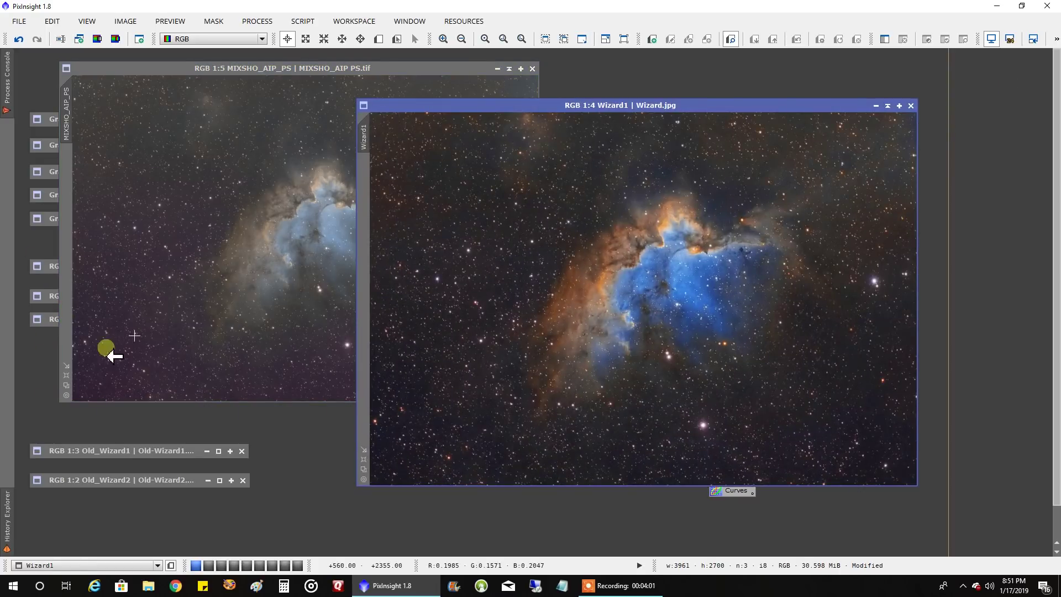
- Position and fit the Wizard1 window, then iconize the MIXSHO_AIP_PS image
{"action": "left_click_drag", "start_coordinate": [579, 102], "coordinate": [698, 65]}
{"action": "left_click_drag", "start_coordinate": [443, 65], "coordinate": [434, 71]}
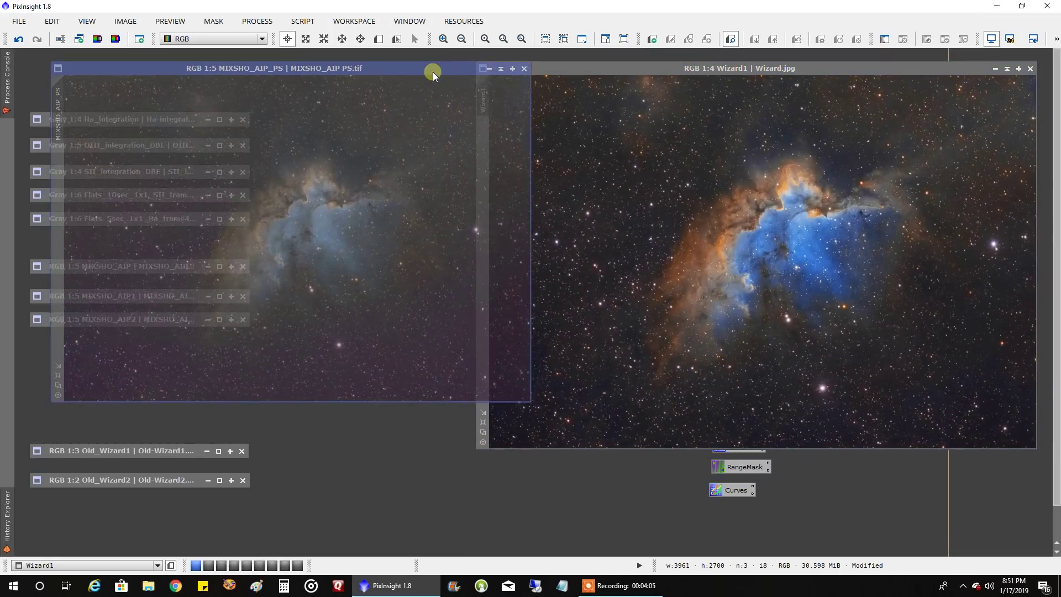
{"action": "left_click", "coordinate": [481, 433]}
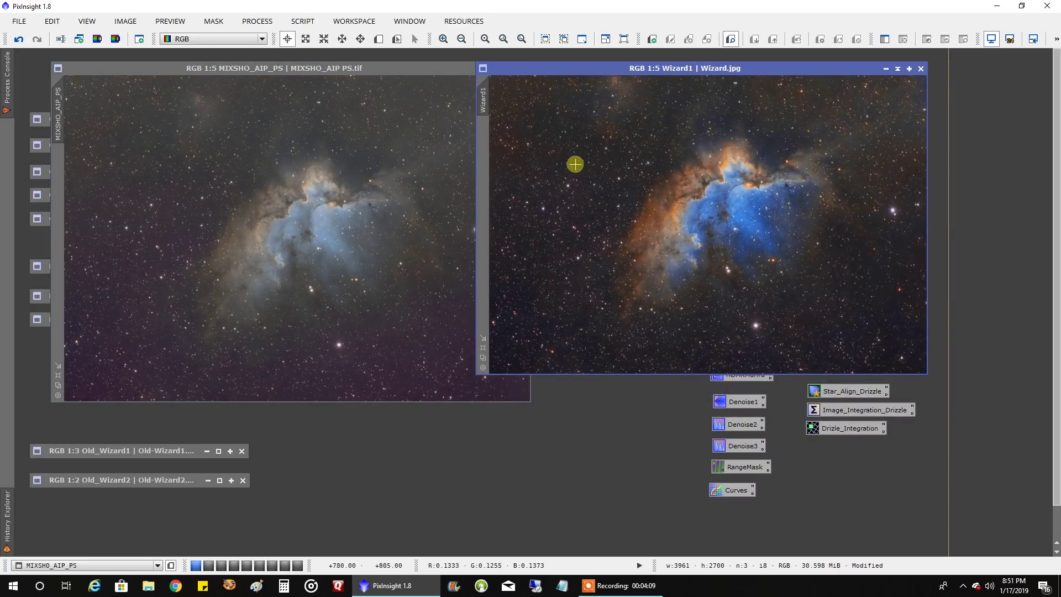
{"action": "left_click_drag", "start_coordinate": [579, 71], "coordinate": [647, 75]}
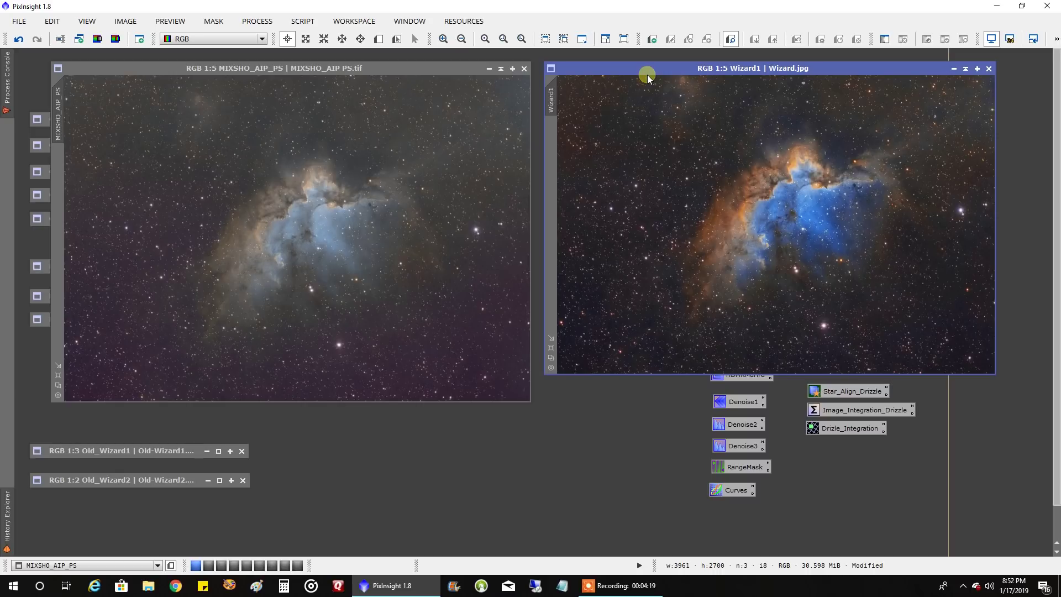
{"action": "left_click", "coordinate": [500, 68]}
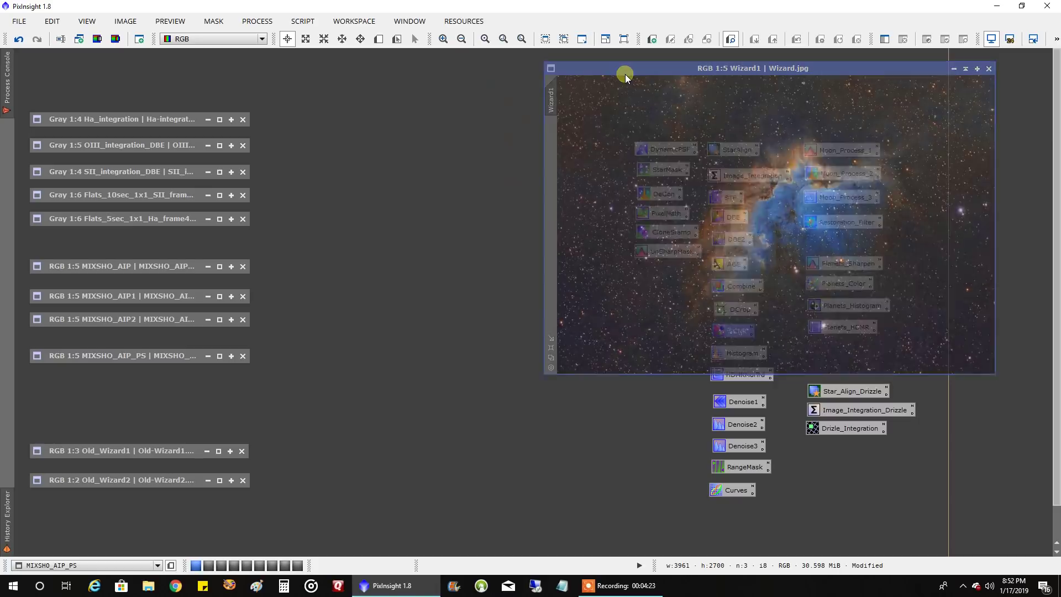
- Move the Wizard1 window to the left and rotate the image 180°
{"action": "left_click_drag", "start_coordinate": [625, 74], "coordinate": [173, 60]}
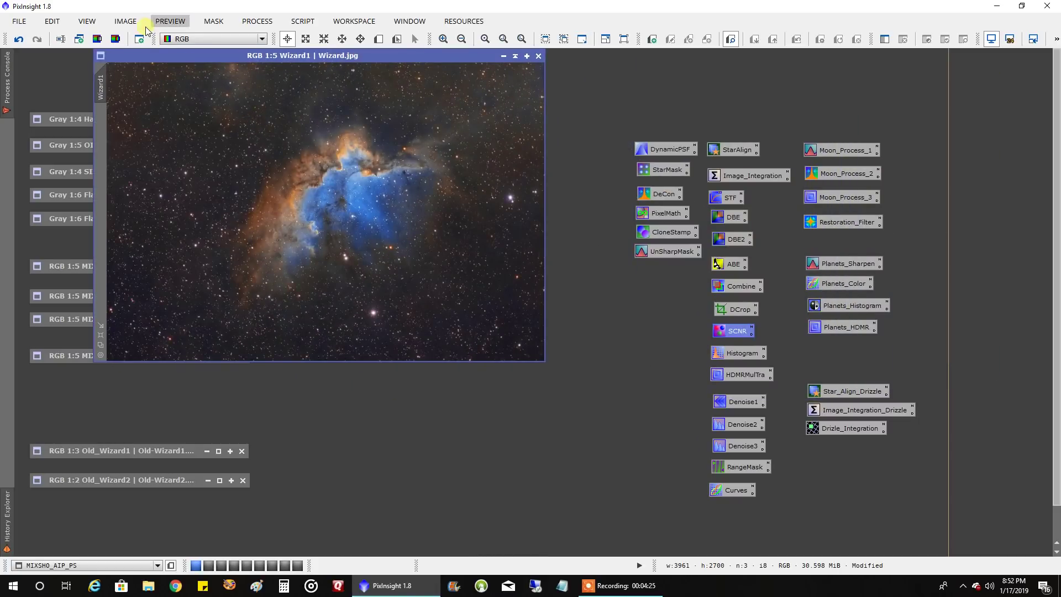
{"action": "left_click", "coordinate": [126, 21]}
{"action": "mouse_move", "coordinate": [184, 159]}
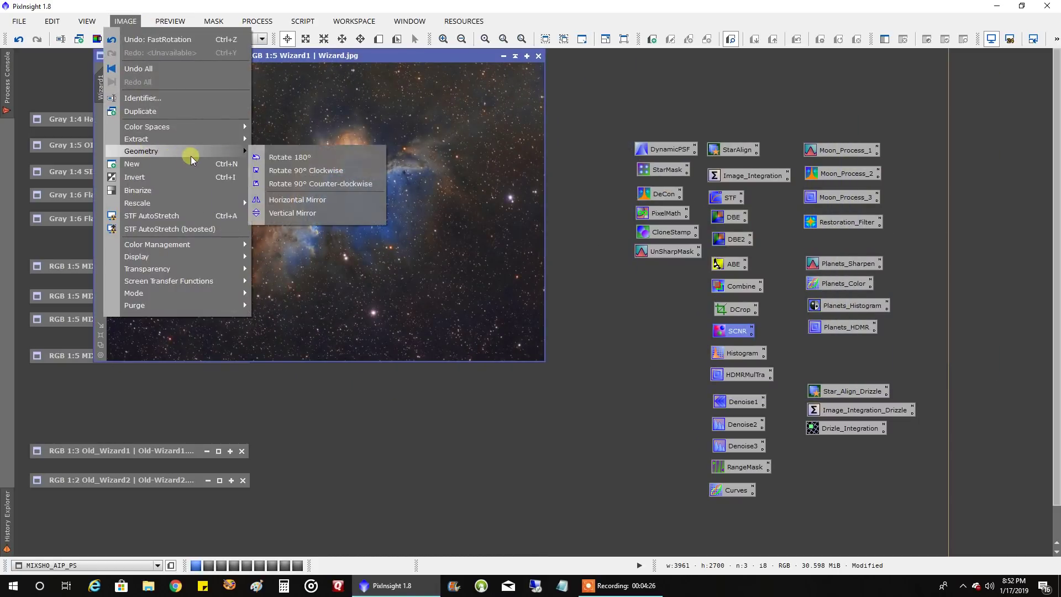
{"action": "left_click", "coordinate": [289, 160]}
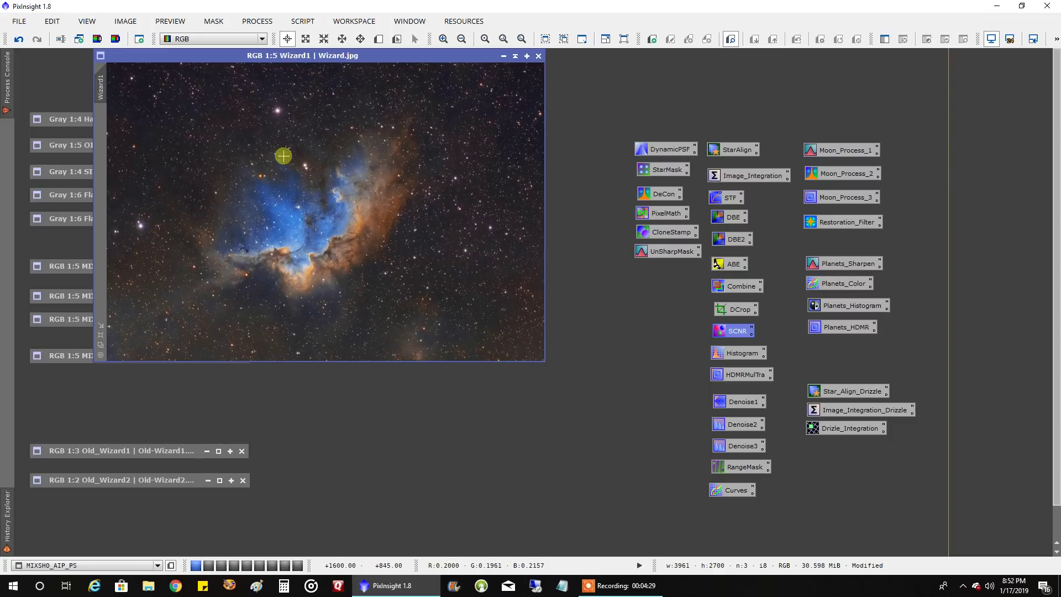
- Rotate Wizard1 back 180°, move its window to the right, and restore Old_Wizard1
{"action": "left_click", "coordinate": [114, 25]}
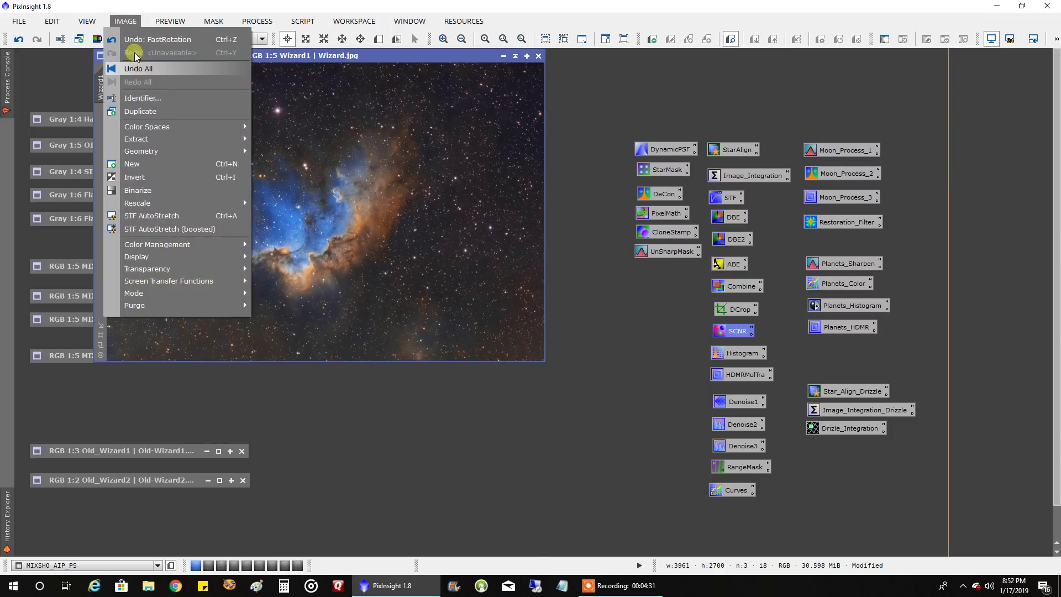
{"action": "mouse_move", "coordinate": [219, 151]}
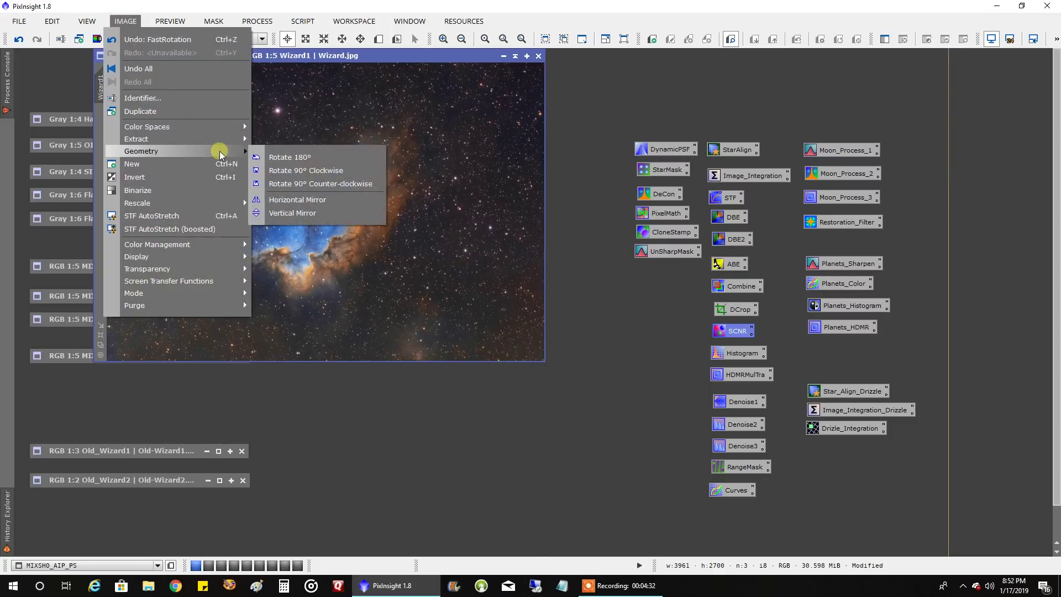
{"action": "left_click", "coordinate": [273, 158]}
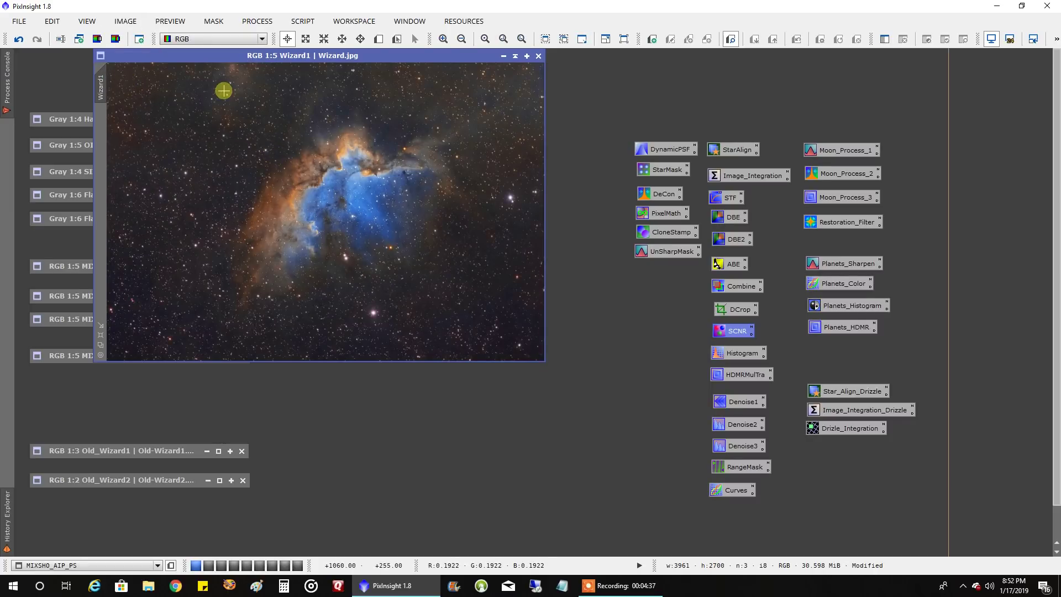
{"action": "left_click_drag", "start_coordinate": [225, 62], "coordinate": [694, 108]}
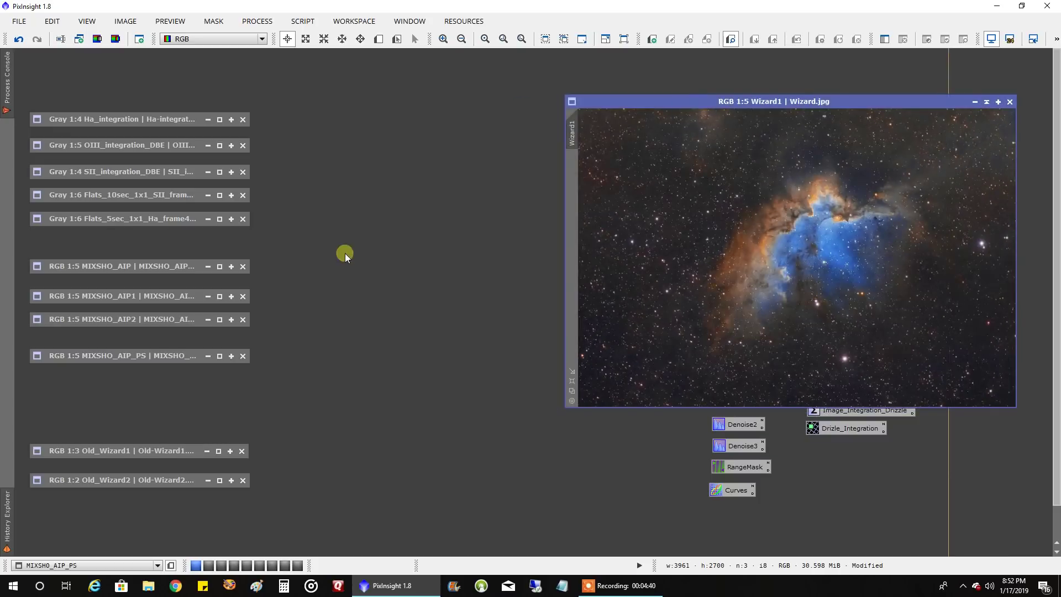
{"action": "double_click", "coordinate": [109, 451]}
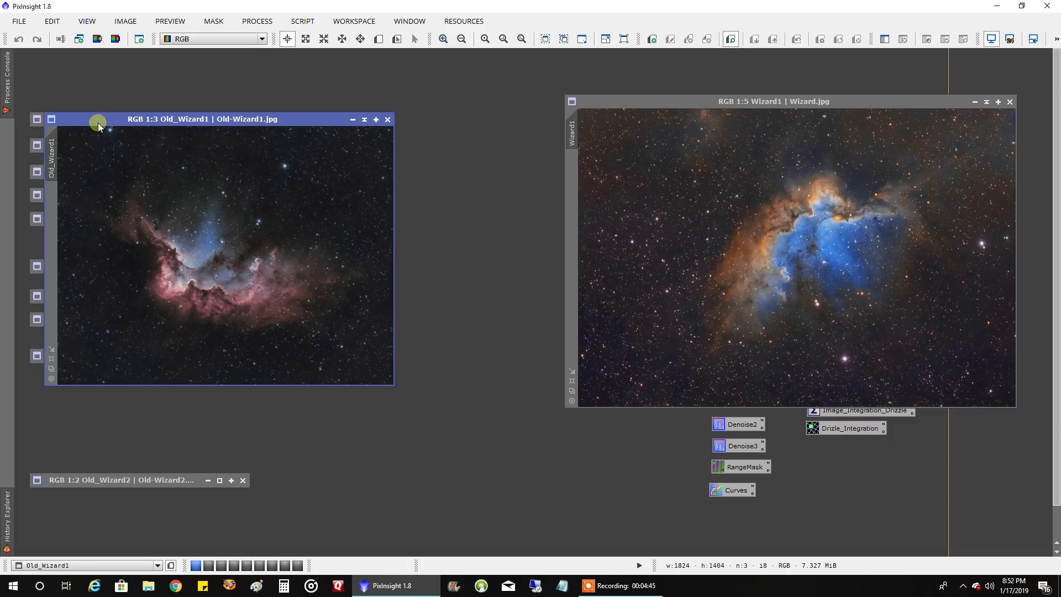
- Move the Old_Wizard1 window to the top-left and enlarge it
{"action": "left_click_drag", "start_coordinate": [98, 126], "coordinate": [84, 79]}
{"action": "scroll", "coordinate": [288, 278], "scroll_direction": "up", "scroll_amount": 1}
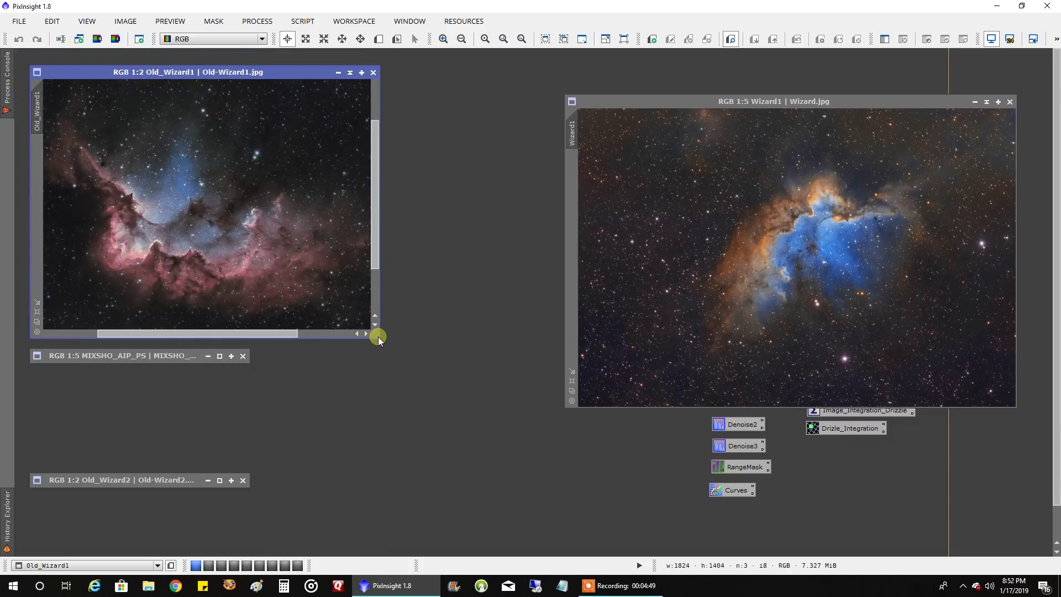
{"action": "left_click_drag", "start_coordinate": [379, 337], "coordinate": [557, 425]}
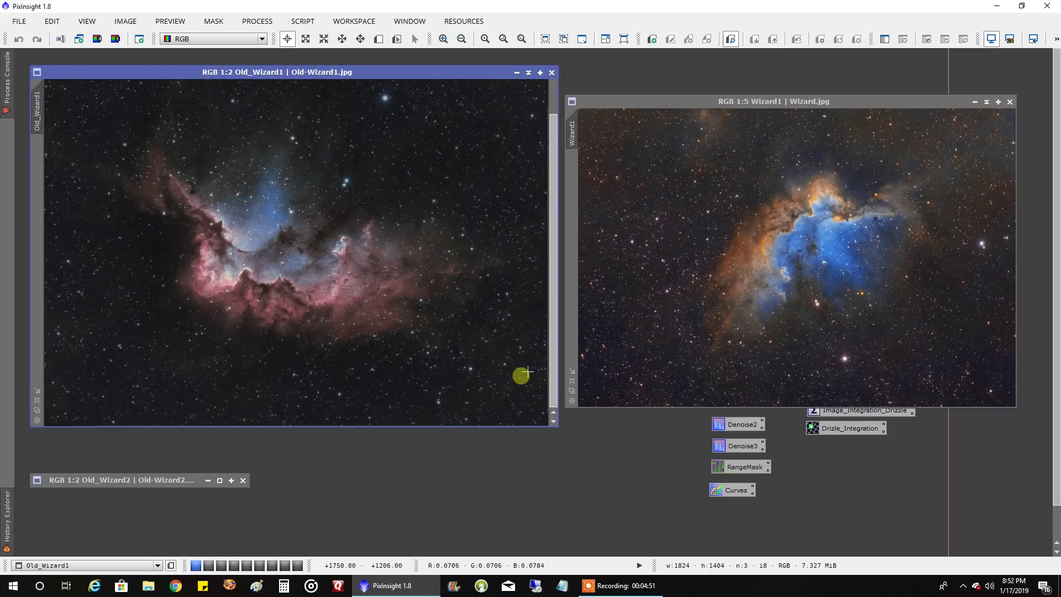
- Rotate the Wizard1 image 180° using Geometry > Rotate 180°
{"action": "left_click", "coordinate": [650, 150]}
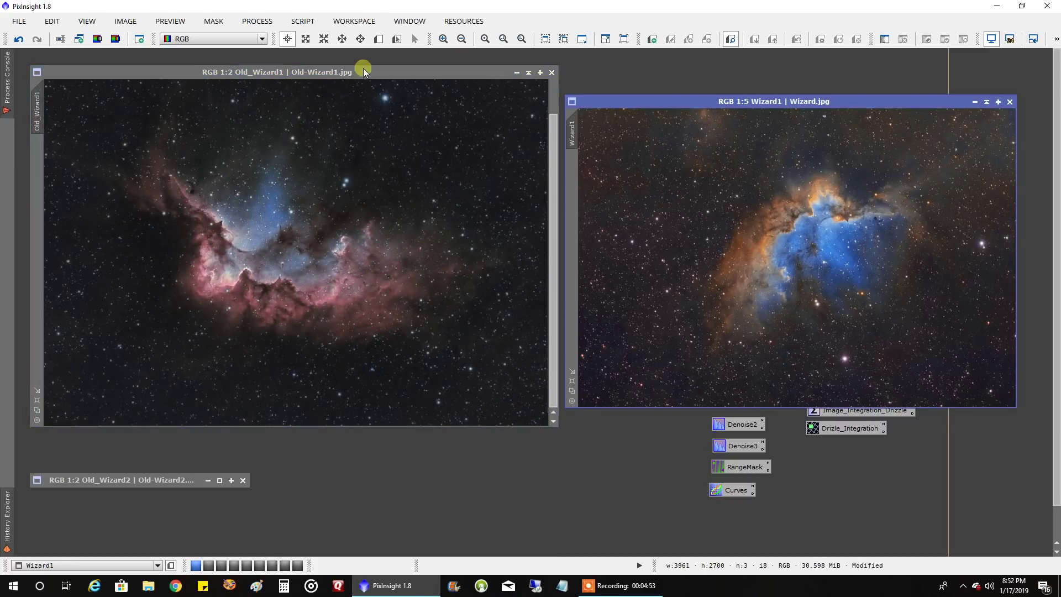
{"action": "left_click", "coordinate": [127, 21]}
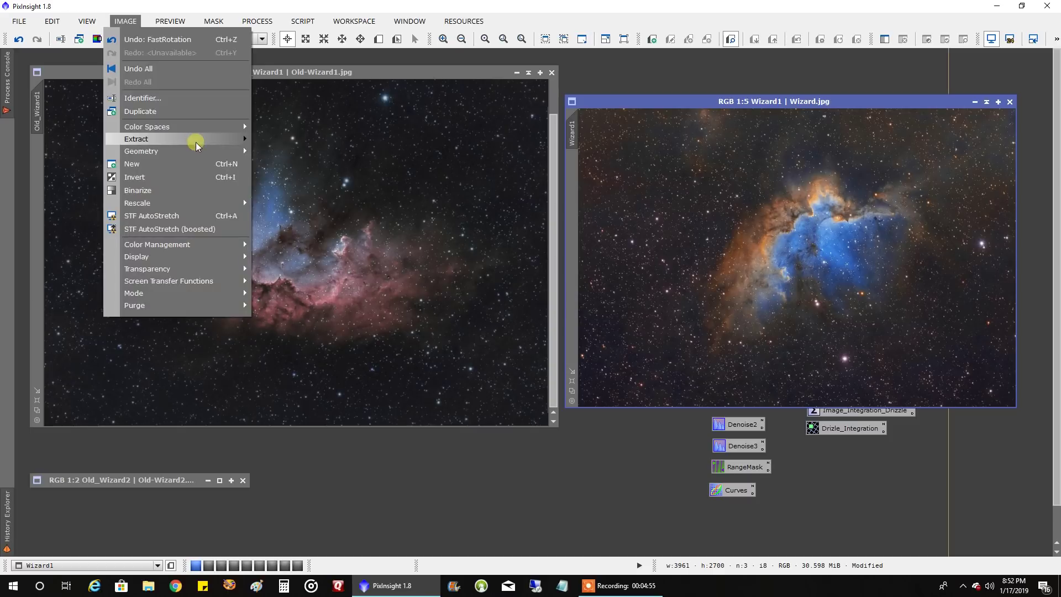
{"action": "mouse_move", "coordinate": [193, 151]}
{"action": "left_click", "coordinate": [265, 153]}
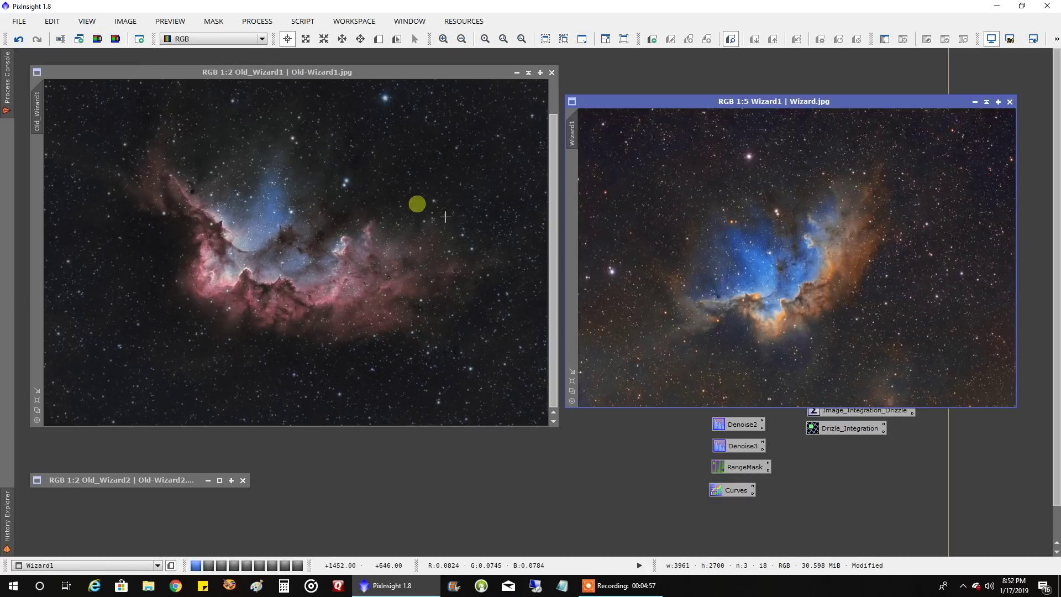
- Position and resize the Wizard1 window beside Old_Wizard1 for side-by-side comparison
{"action": "left_click_drag", "start_coordinate": [679, 102], "coordinate": [681, 78]}
{"action": "left_click_drag", "start_coordinate": [569, 380], "coordinate": [537, 410]}
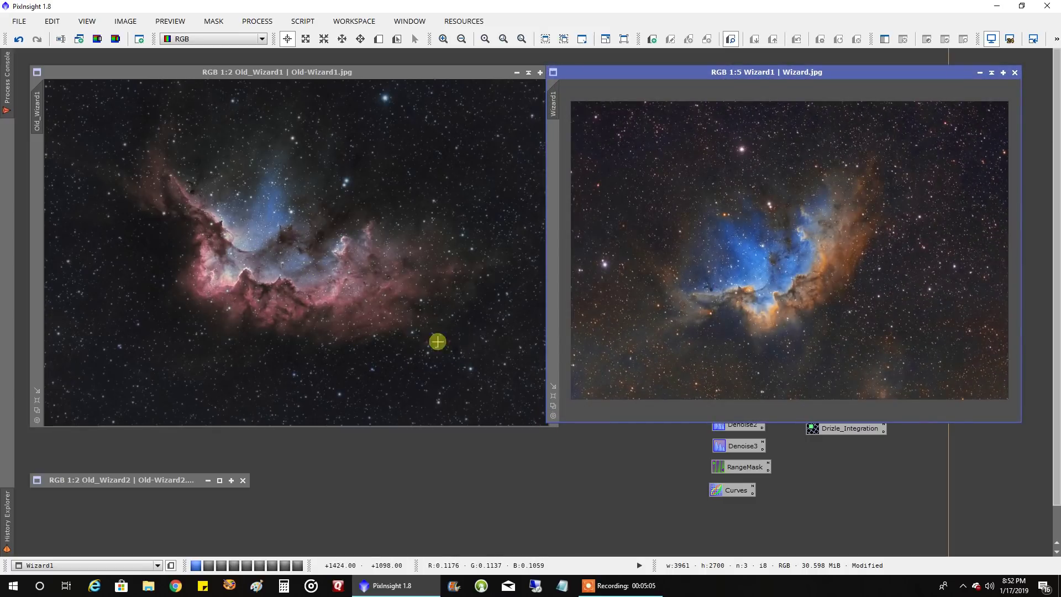
{"action": "scroll", "coordinate": [729, 372], "scroll_direction": "up", "scroll_amount": 1}
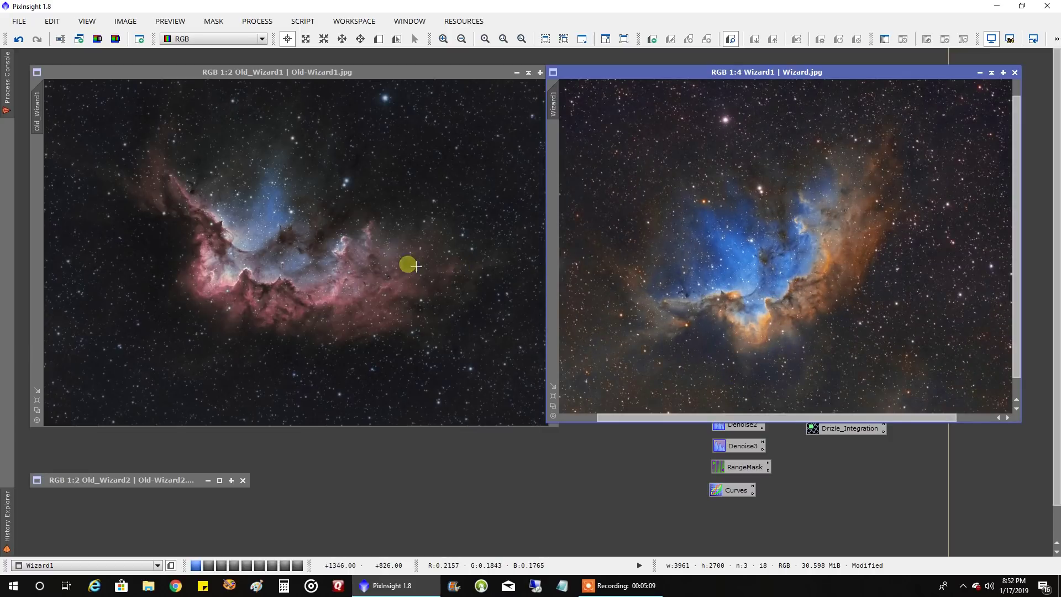
{"action": "left_click_drag", "start_coordinate": [698, 73], "coordinate": [710, 73]}
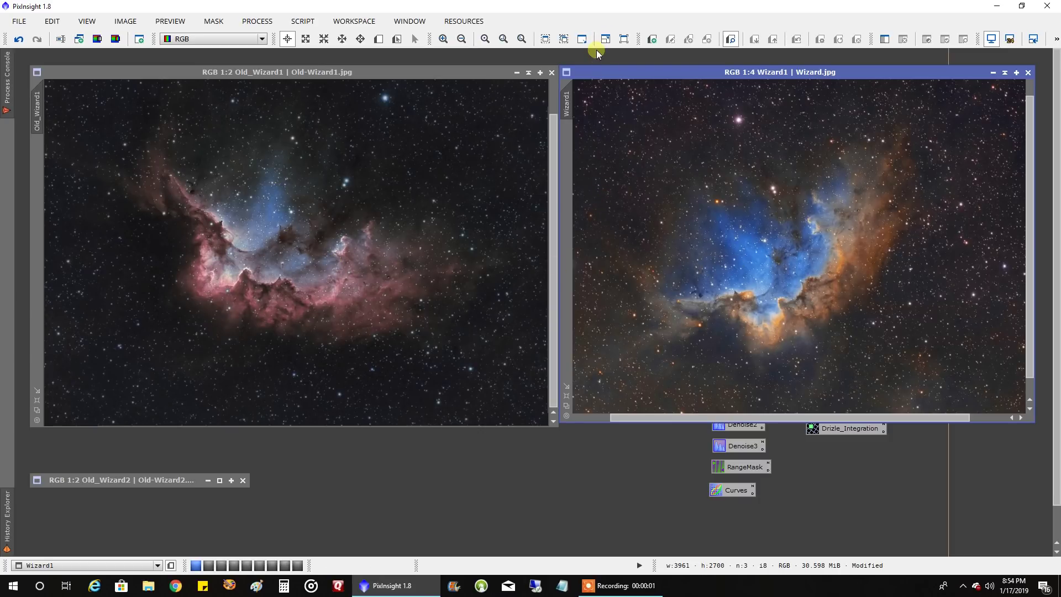
{"action": "left_click_drag", "start_coordinate": [590, 77], "coordinate": [597, 77]}
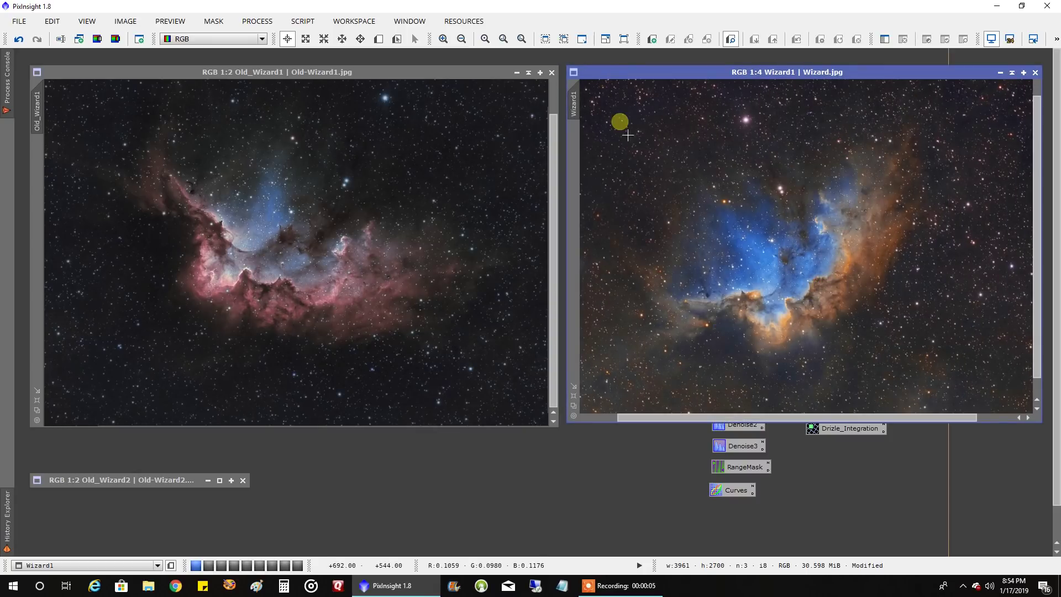
{"action": "scroll", "coordinate": [705, 183], "scroll_direction": "down", "scroll_amount": 1}
{"action": "scroll", "coordinate": [329, 171], "scroll_direction": "down", "scroll_amount": 1}
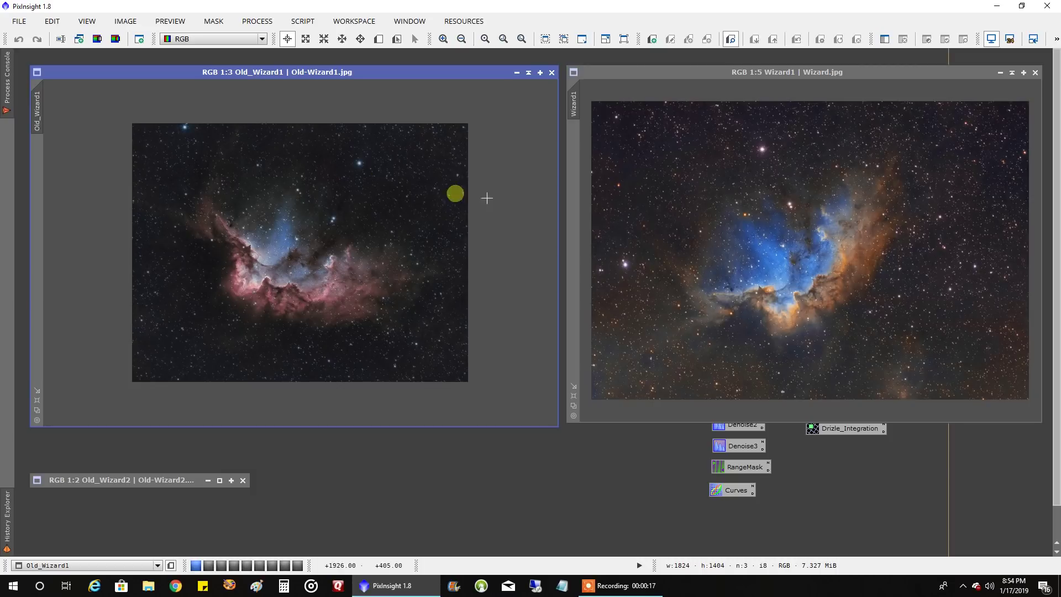
{"action": "scroll", "coordinate": [726, 239], "scroll_direction": "up", "scroll_amount": 1}
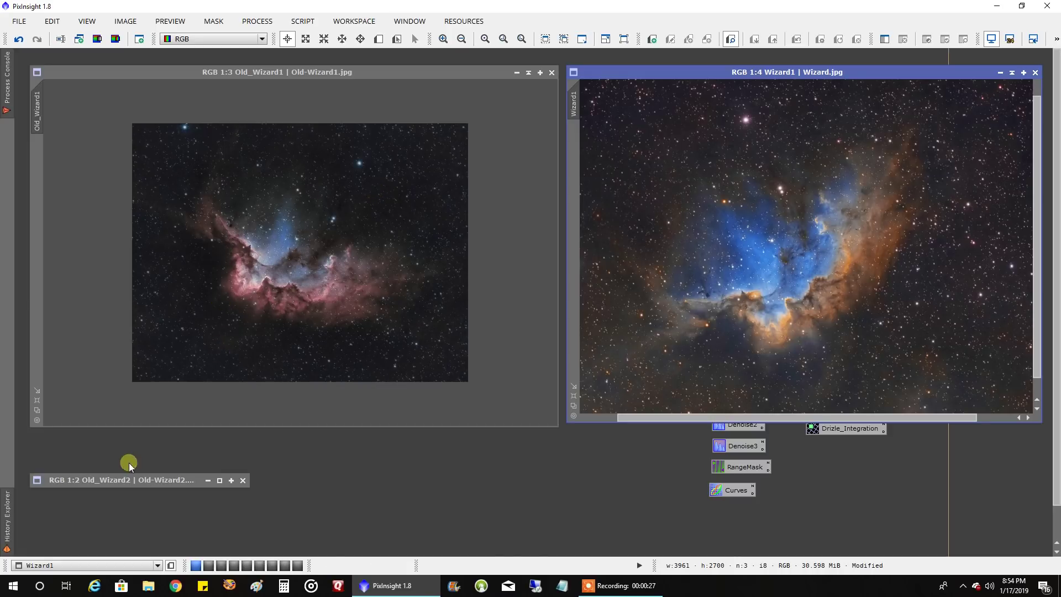
- Restore the Old_Wizard2 window and shade Old_Wizard1 down to its title bar
{"action": "double_click", "coordinate": [125, 478]}
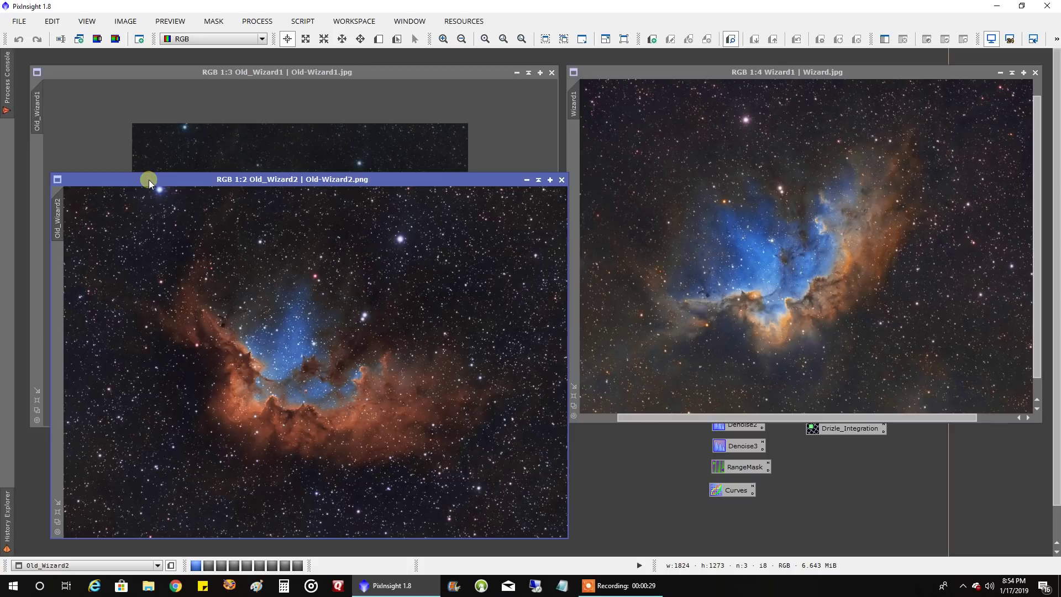
{"action": "left_click_drag", "start_coordinate": [150, 179], "coordinate": [658, 74]}
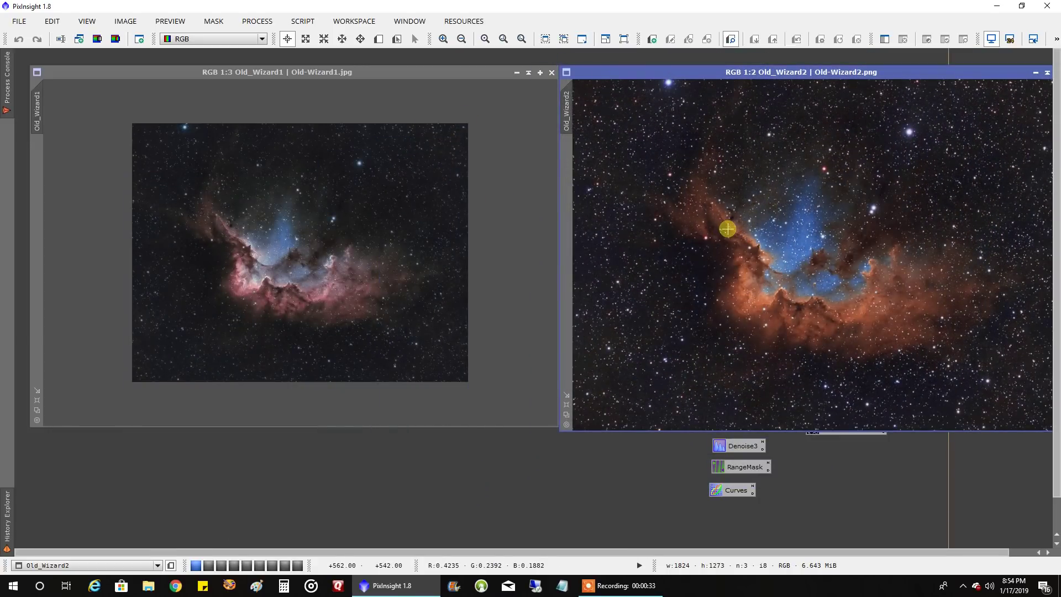
{"action": "left_click", "coordinate": [518, 73]}
- Place Old_Wizard2 on the left beside Wizard1, then zoom out Wizard1
{"action": "left_click_drag", "start_coordinate": [697, 75], "coordinate": [137, 72]}
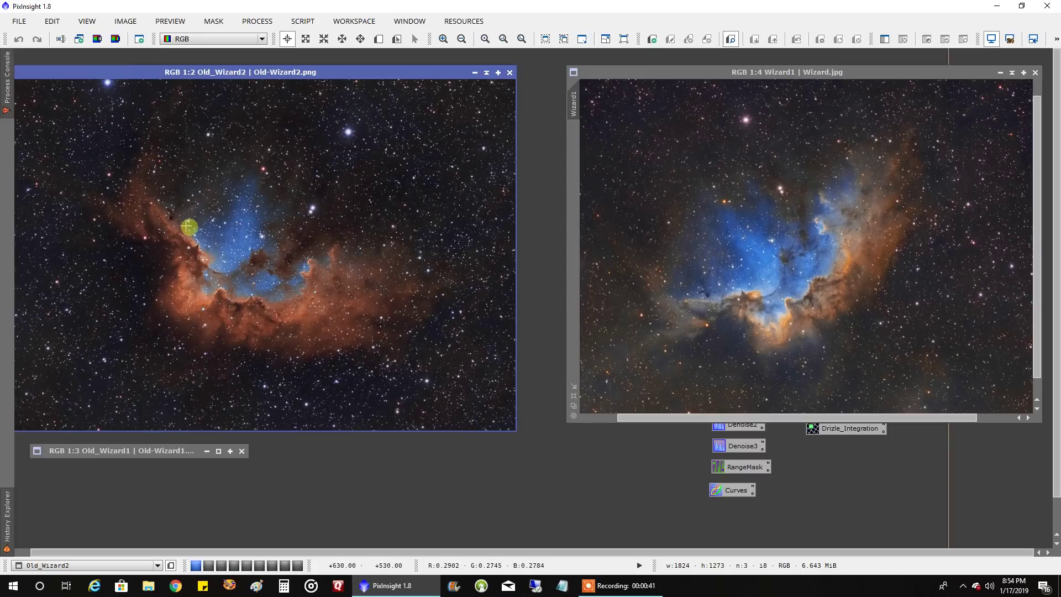
{"action": "left_click", "coordinate": [746, 269]}
{"action": "scroll", "coordinate": [747, 269], "scroll_direction": "down", "scroll_amount": 1}
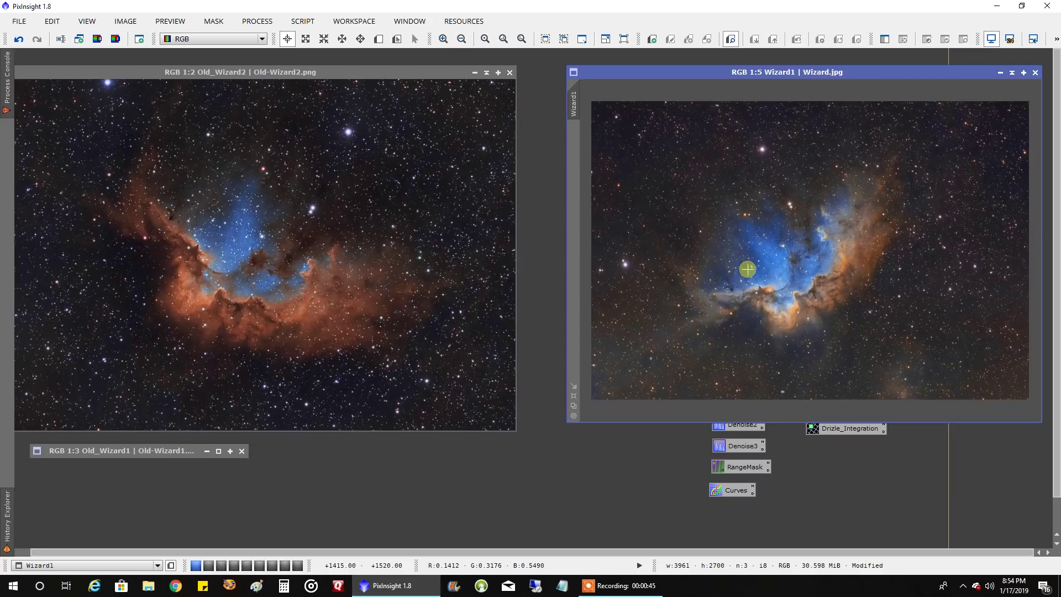